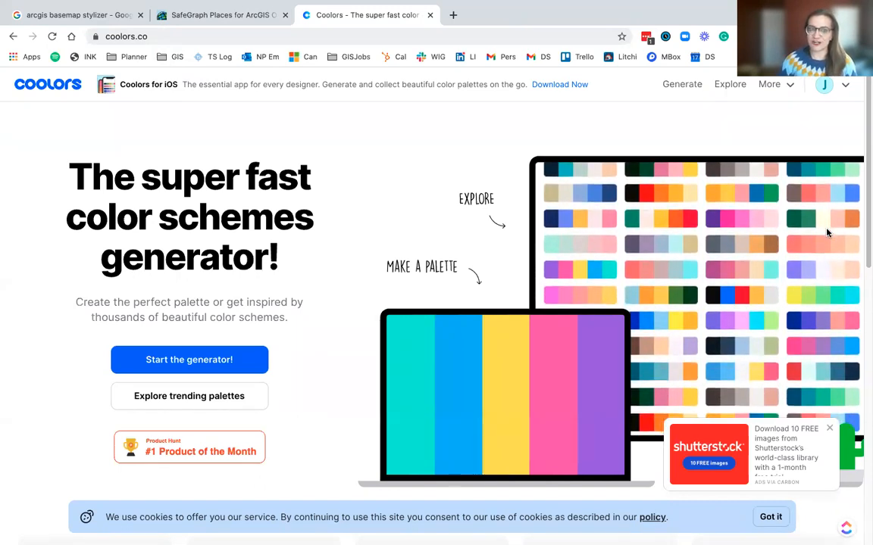
Open the "Create a custom basemap style" tutorial from the Visualization section of the ArcGIS Developers tutorials
click(106, 16)
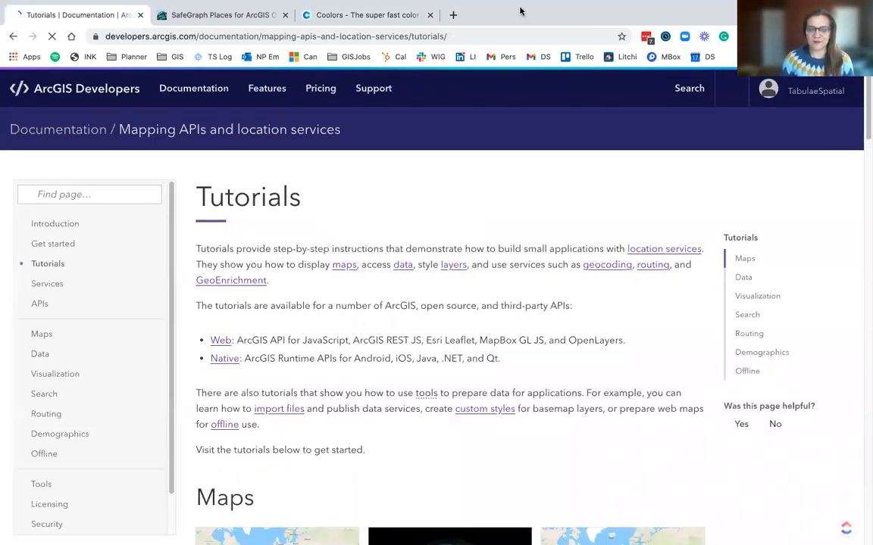
mouse_move(634, 6)
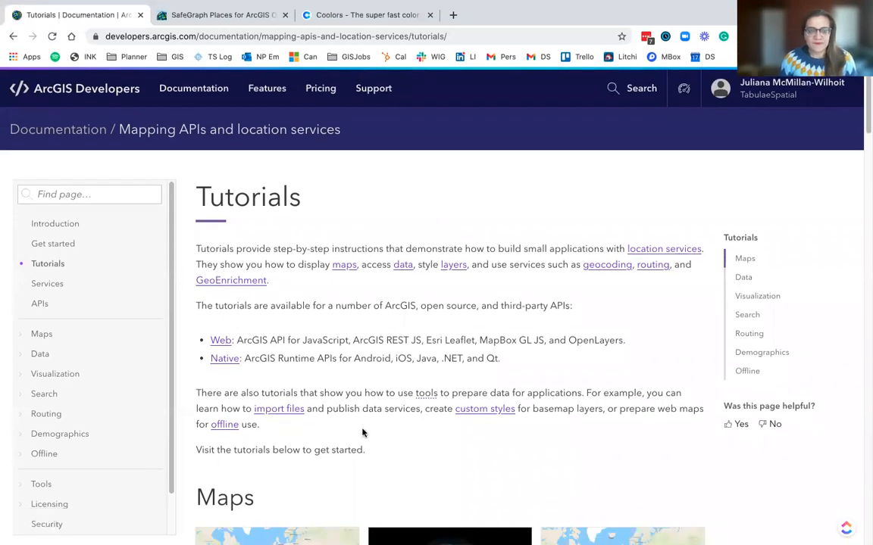
scroll(359, 442, down, 5)
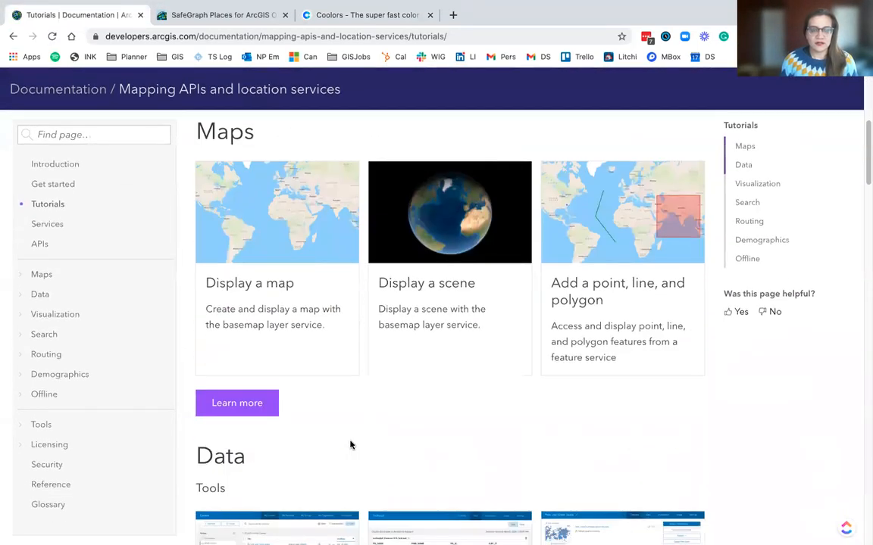
scroll(350, 445, up, 5)
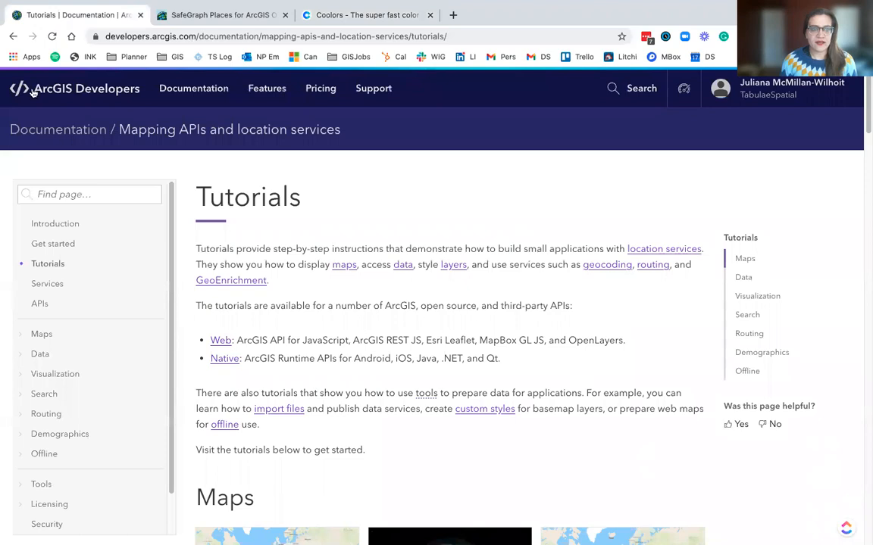
click(471, 413)
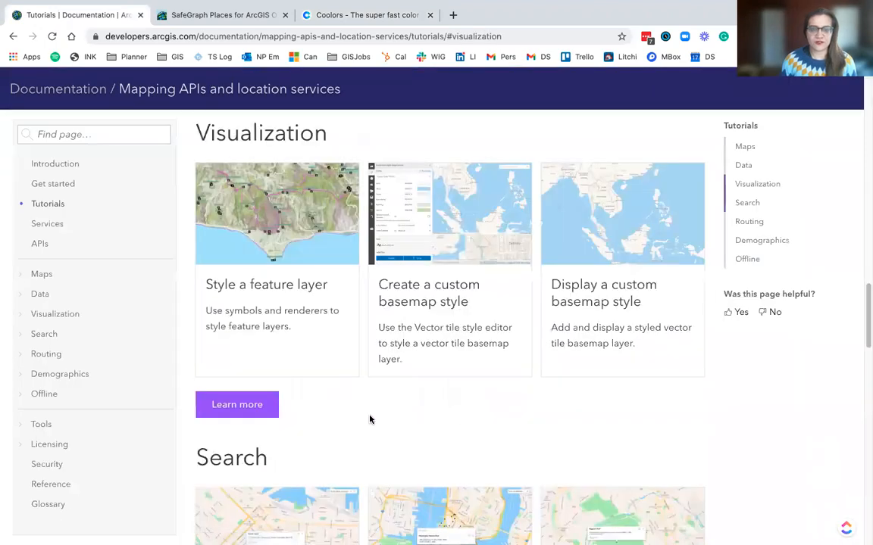
scroll(366, 422, up, 1)
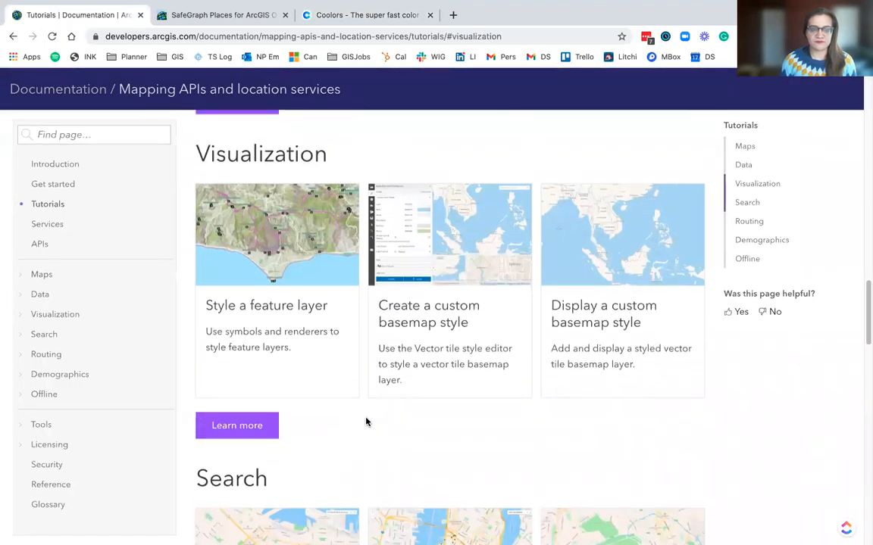
click(409, 335)
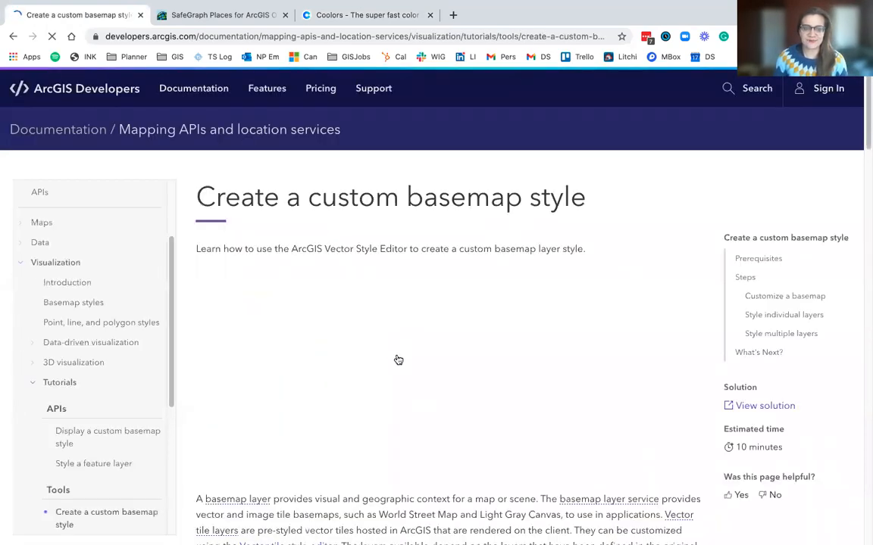
Follow the tutorial's link to the Vector tile style editor page and open the editor from its steps
scroll(362, 394, down, 4)
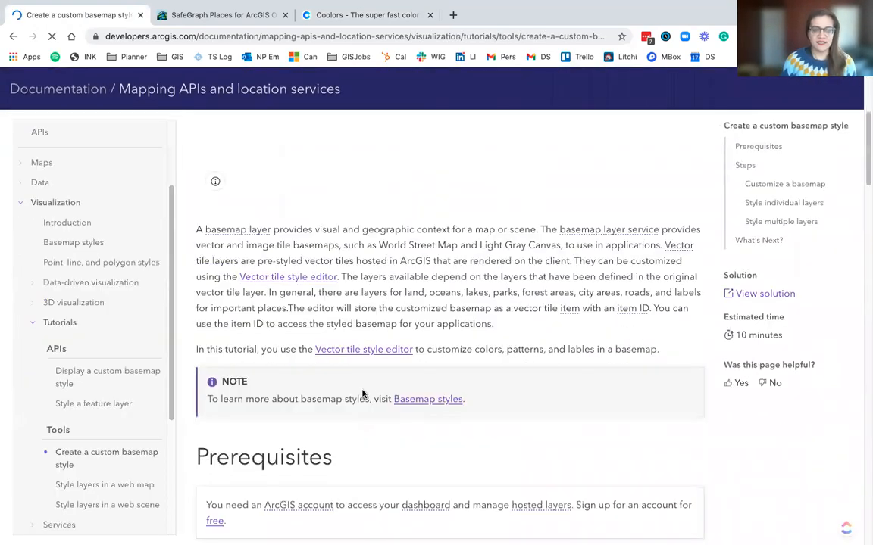
click(396, 350)
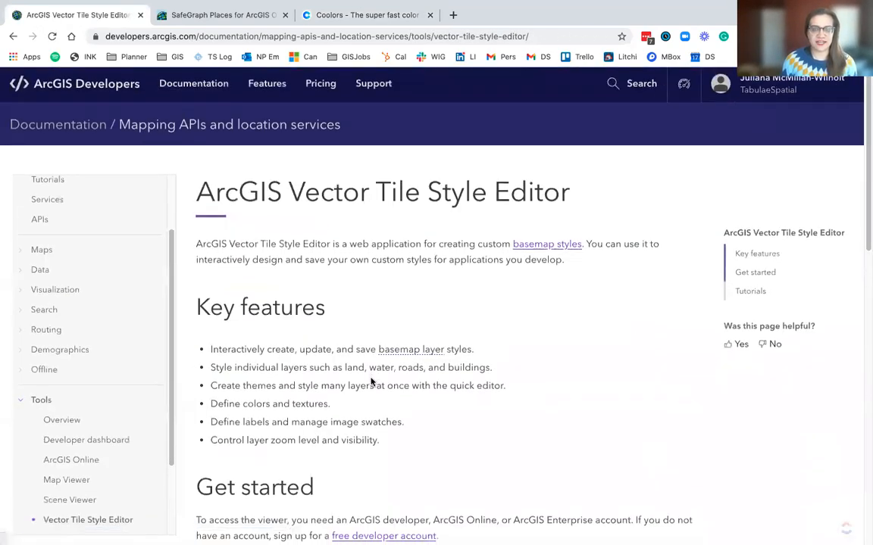
scroll(371, 381, down, 6)
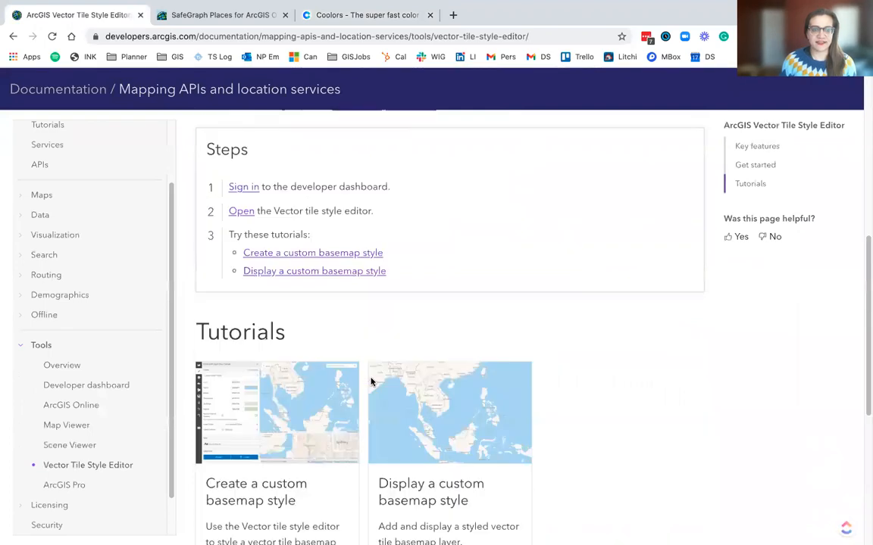
click(247, 215)
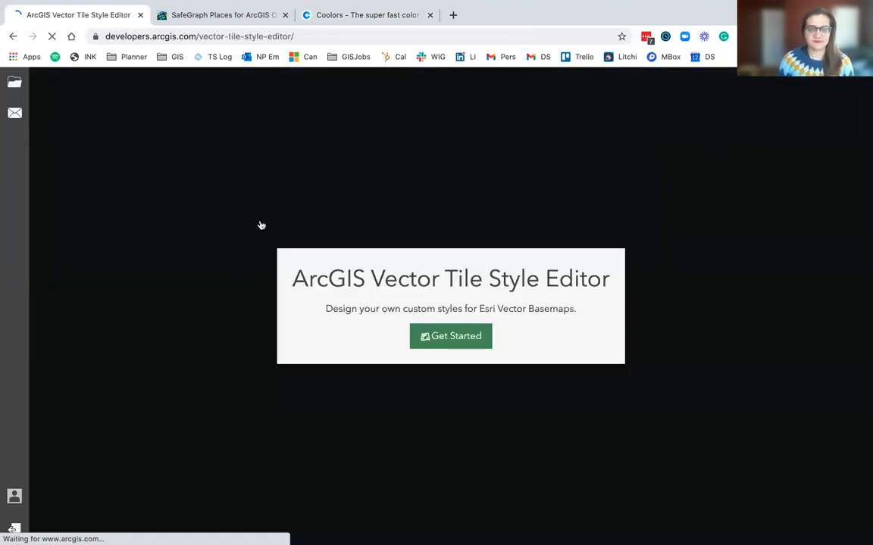
Start a new style based on the Light Gray Canvas Base basemap
click(450, 338)
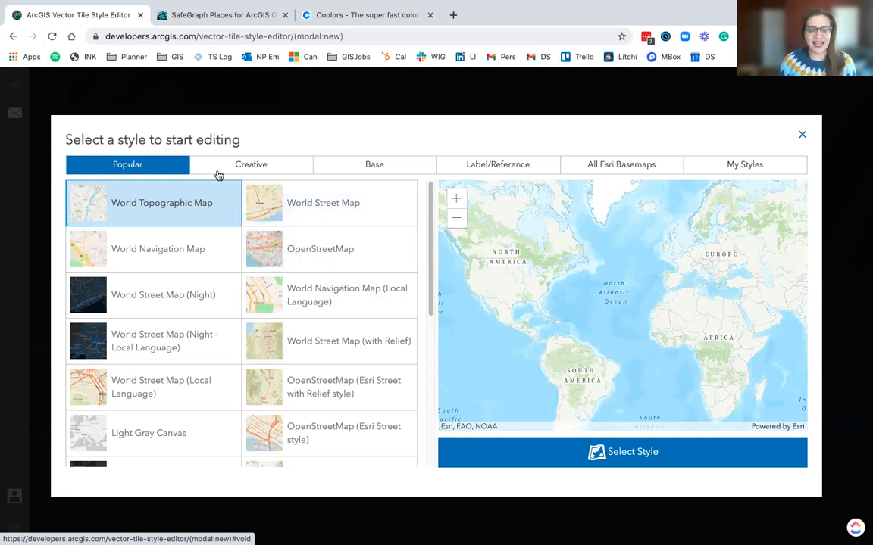
click(404, 175)
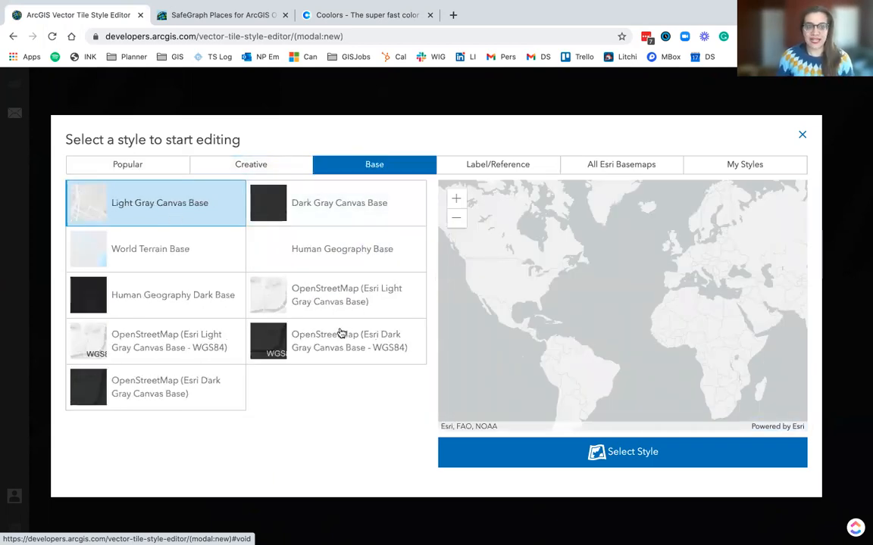
click(541, 461)
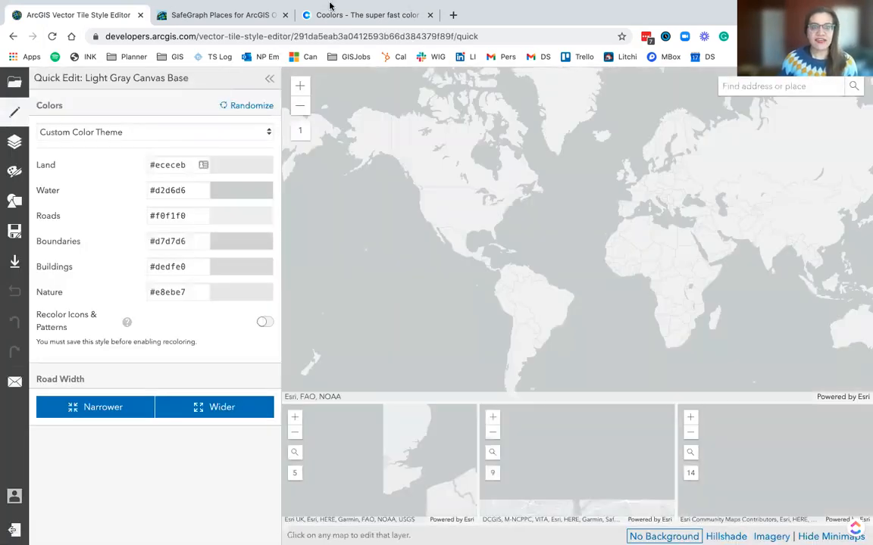
Switch to Coolors and open the trending color palettes
click(330, 15)
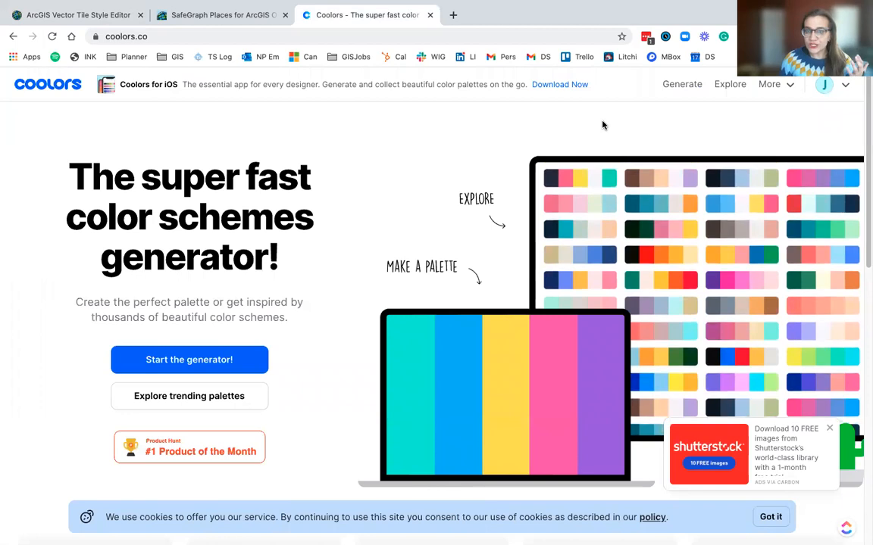
click(723, 89)
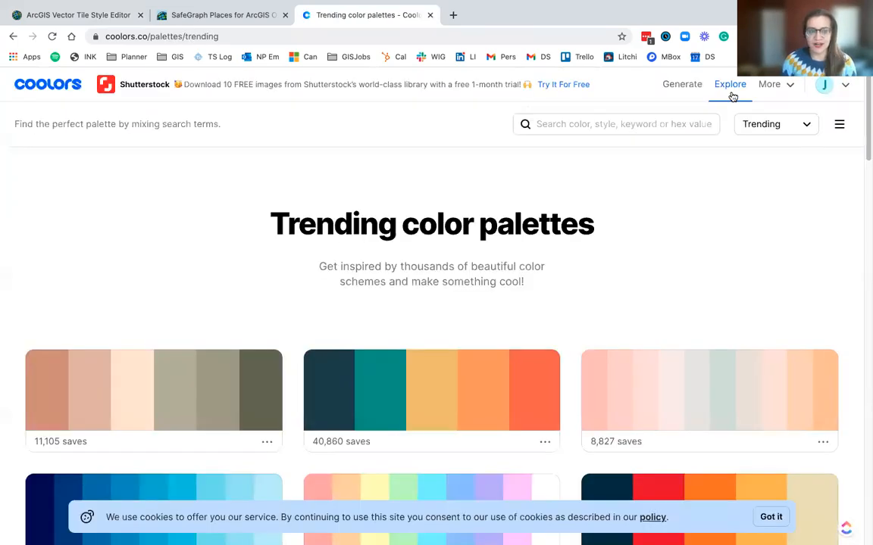
Try filtering the trending palettes by "St Patrick" and "Paddy", and remove both filters
click(601, 123)
text(St Patrick)
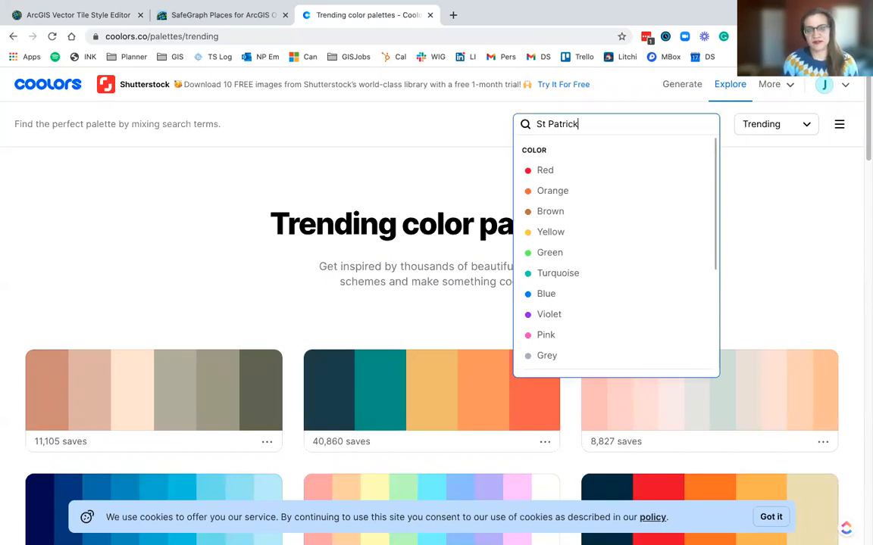
key(Return)
text(Paddy)
key(Return)
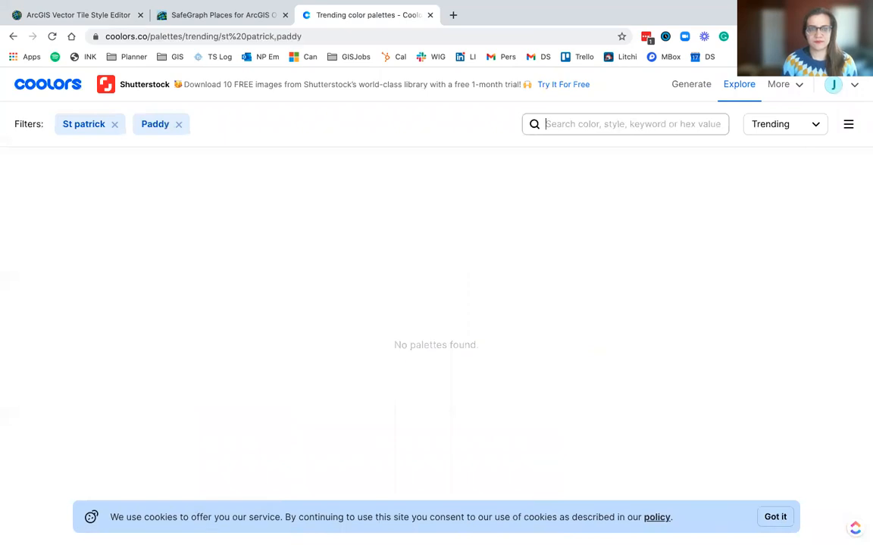
click(114, 125)
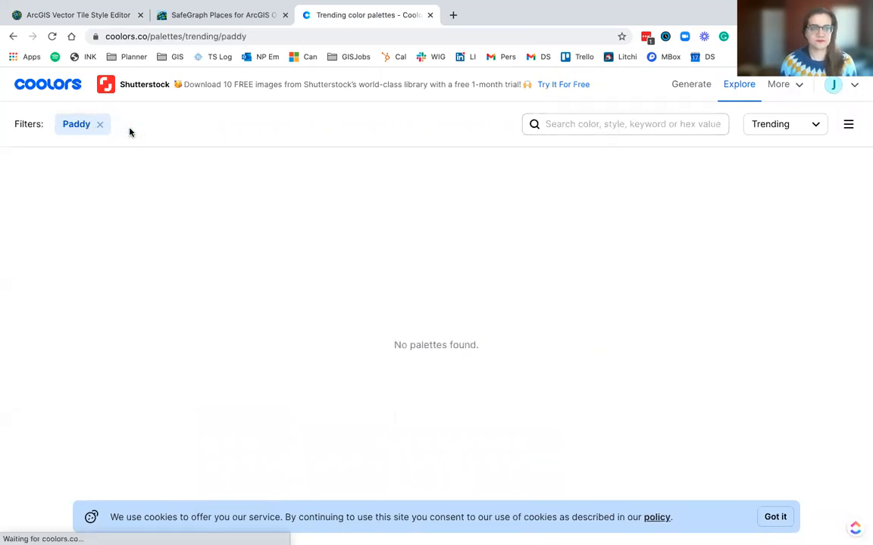
click(101, 126)
Filter the trending palettes by the color Green
click(553, 124)
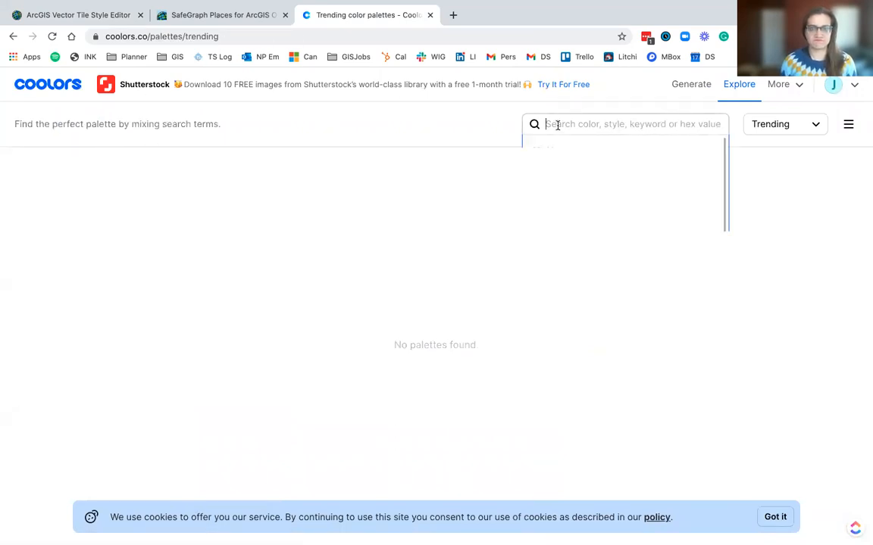
text(sh)
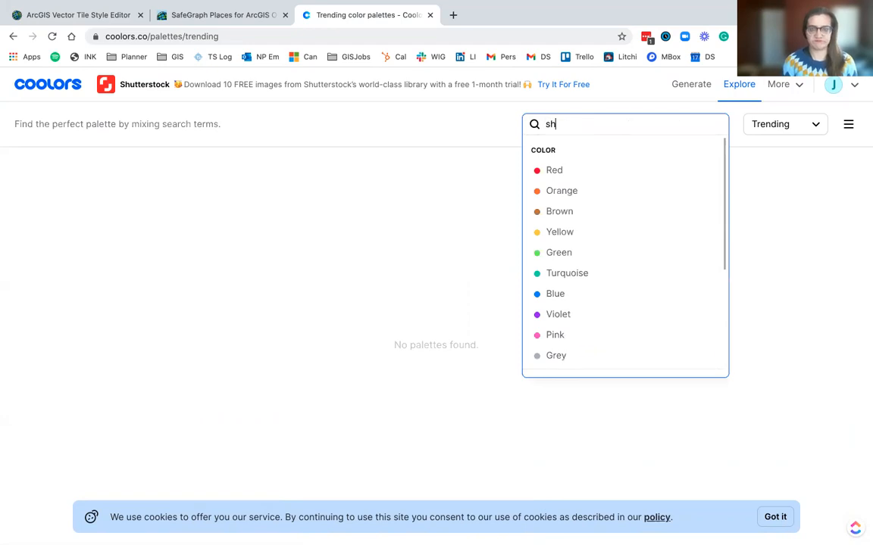
key(BackSpace)
key(BackSpace)
click(580, 254)
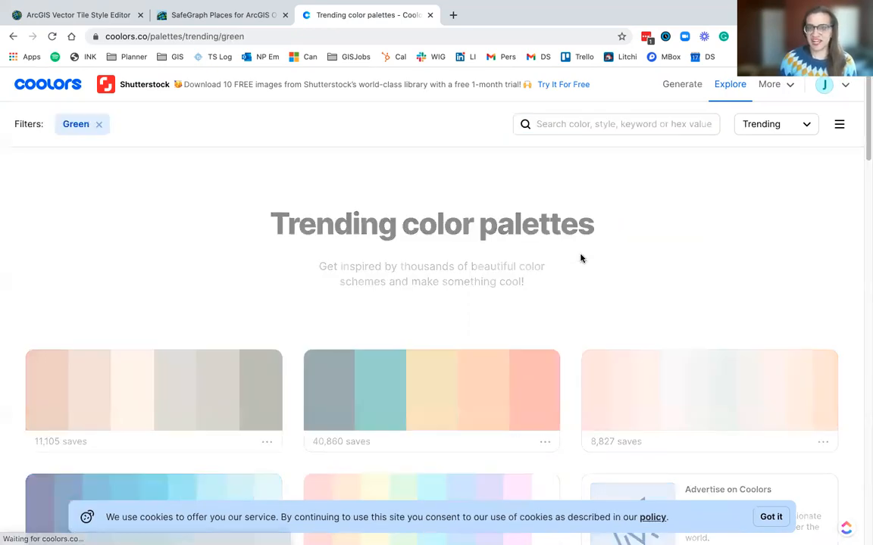
Open the detailed color values of the ten-color palette running from dark green to yellow
scroll(537, 262, down, 4)
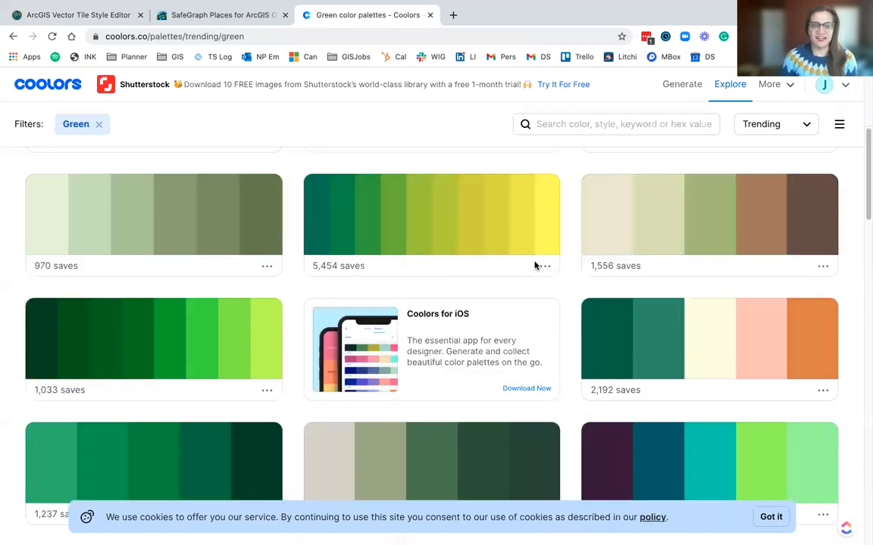
scroll(535, 265, up, 1)
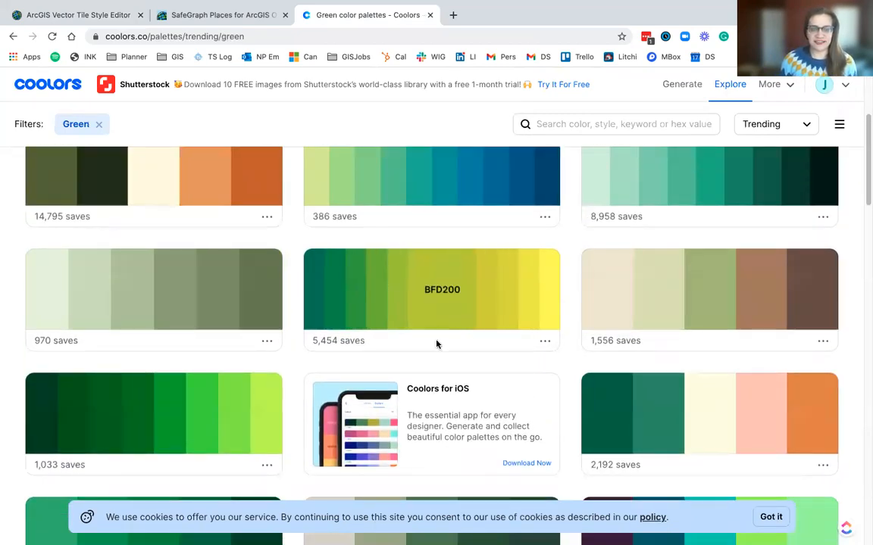
click(445, 311)
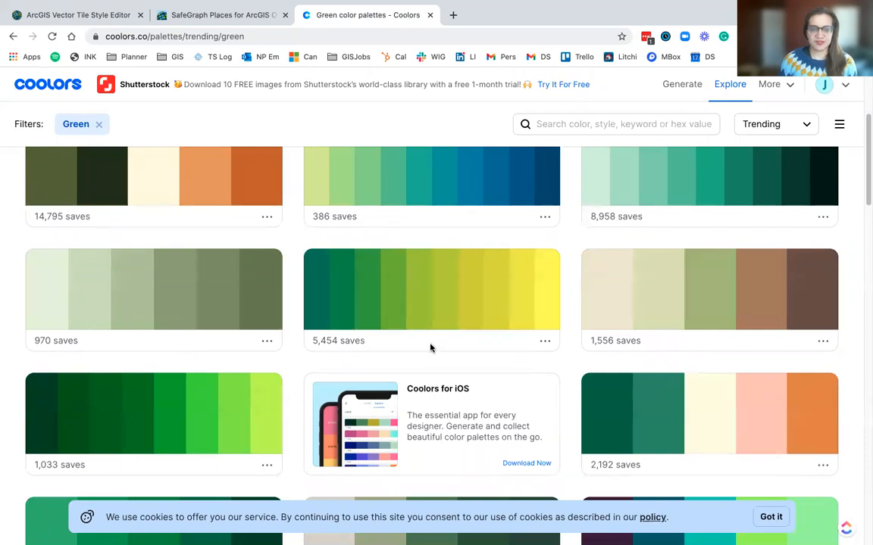
click(544, 343)
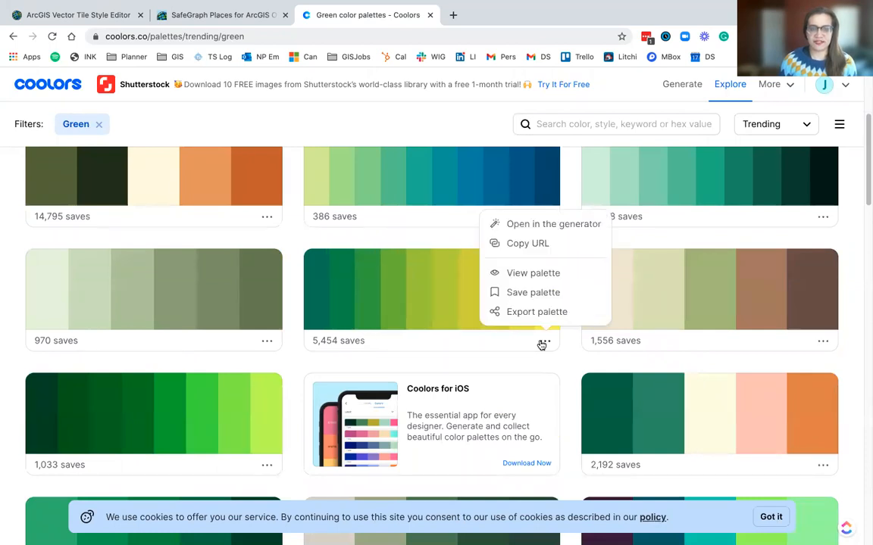
click(557, 277)
scroll(484, 286, down, 3)
scroll(487, 335, up, 5)
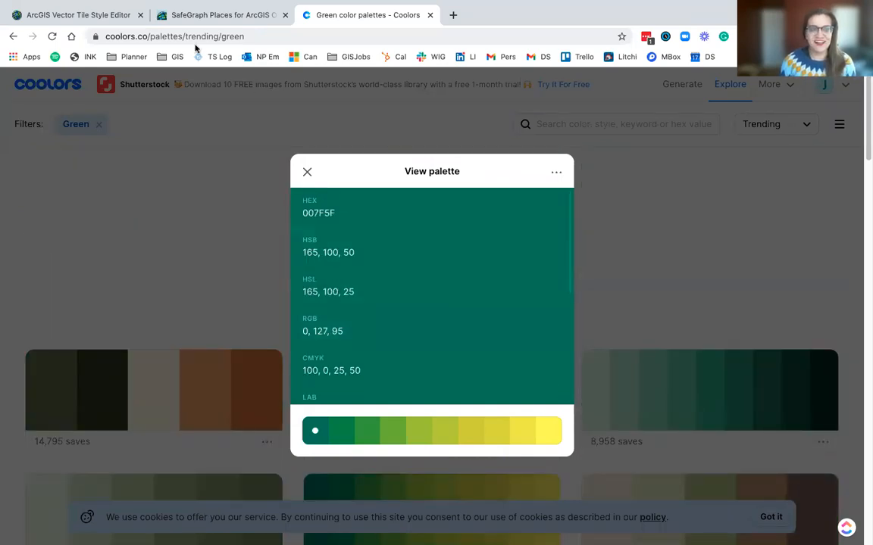
scroll(385, 329, down, 5)
scroll(385, 328, up, 5)
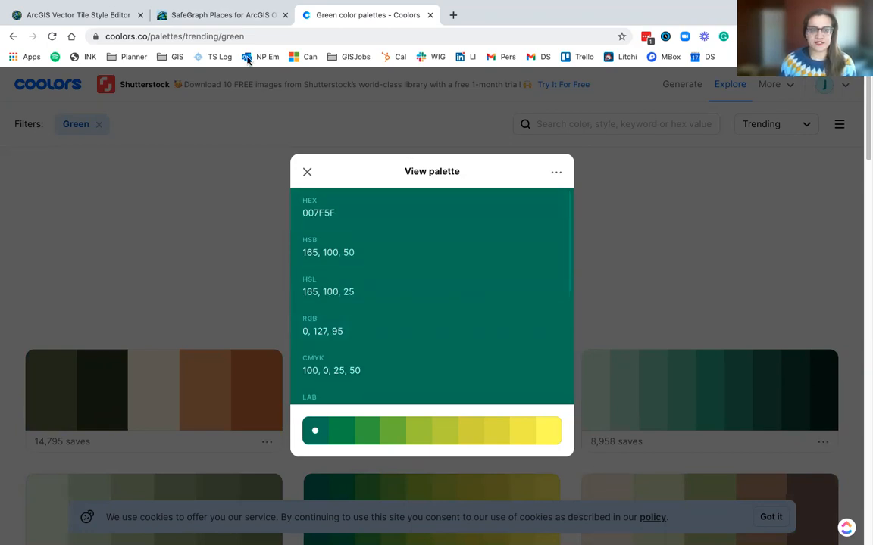
Switch to the Vector Tile Style Editor and set the Land color to #007f5f
click(87, 15)
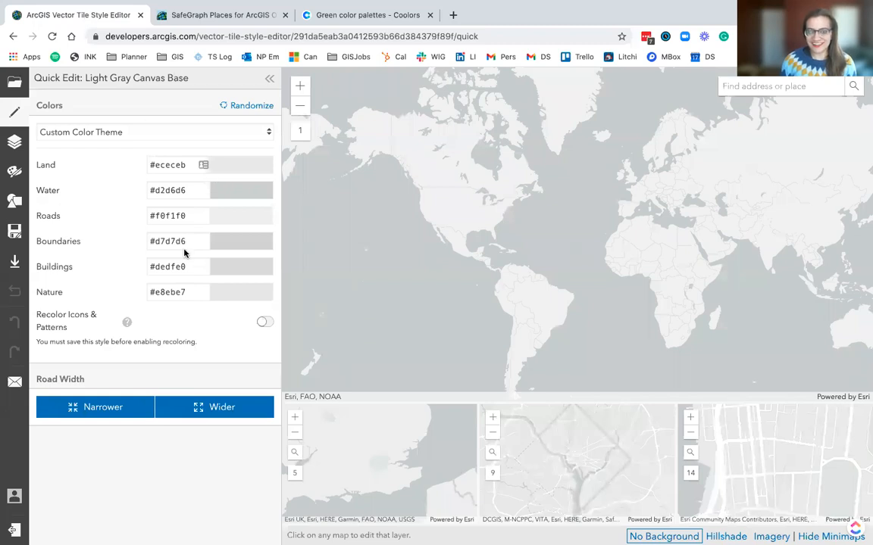
click(182, 172)
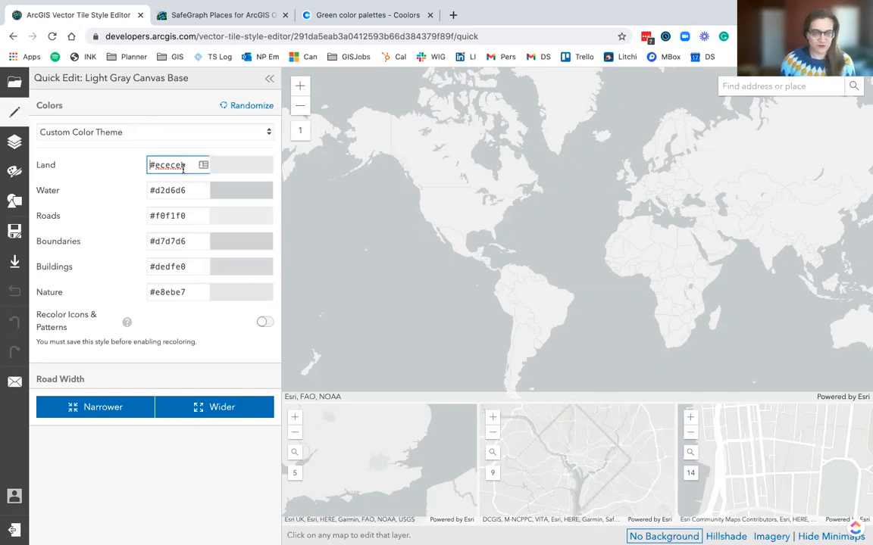
drag(188, 166, 132, 166)
text(#007f5f)
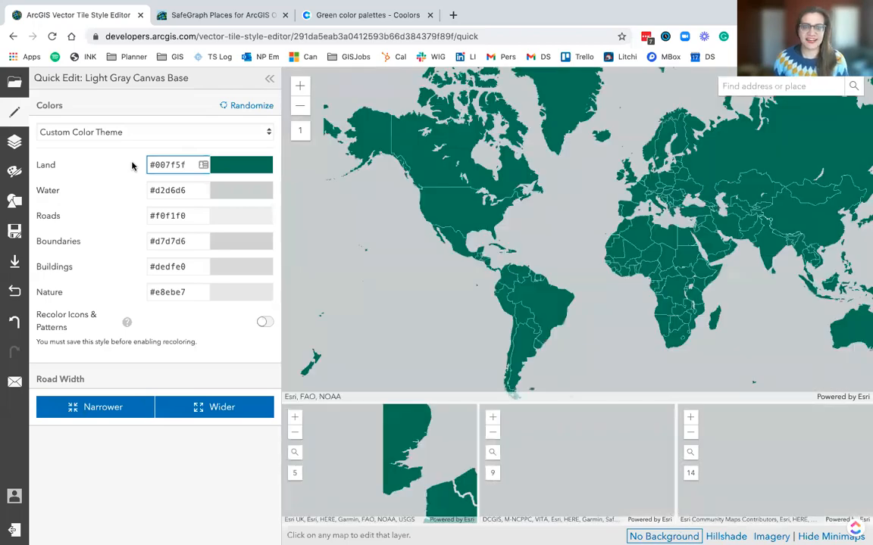
Switch to Coolors and copy the hex code EEEF20 of the palette's second-to-last yellow swatch
click(256, 21)
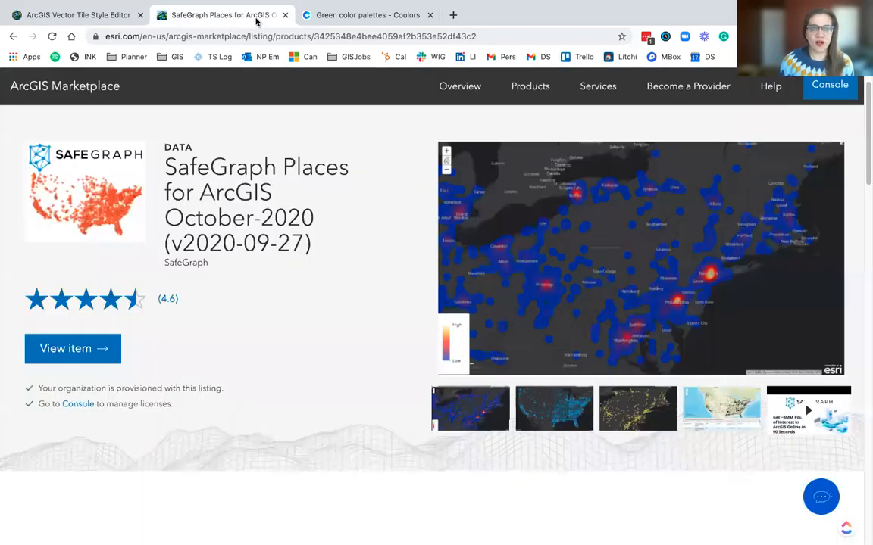
click(316, 16)
click(521, 433)
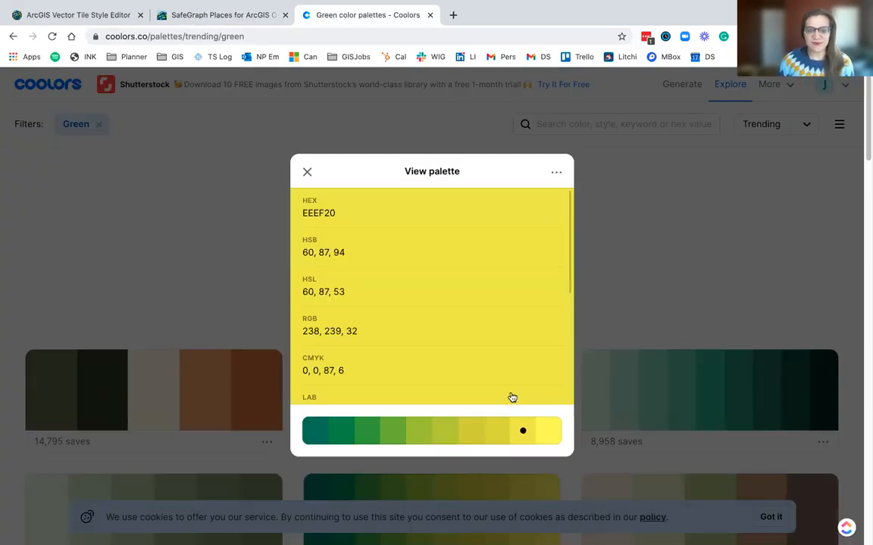
click(524, 210)
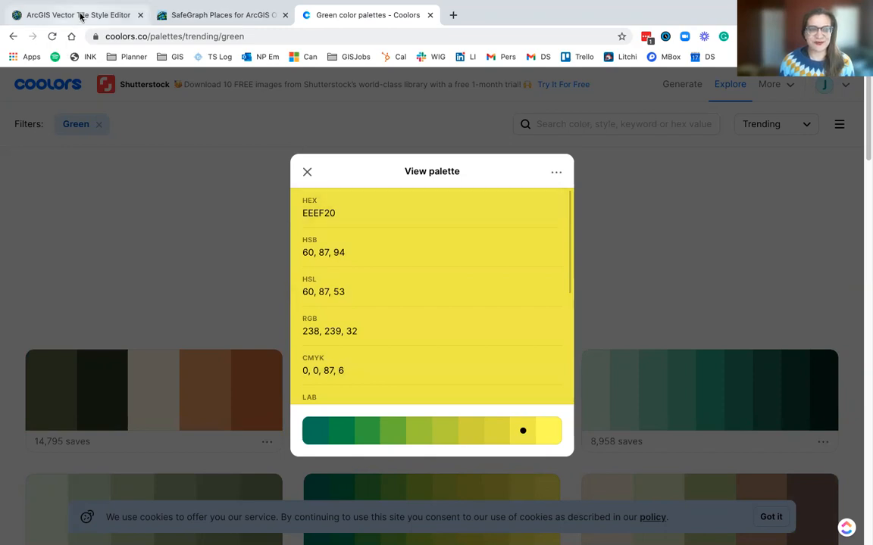
Switch to the Vector Tile Style Editor and set the Water color to #eeef20
click(78, 15)
click(182, 190)
key(ctrl+a)
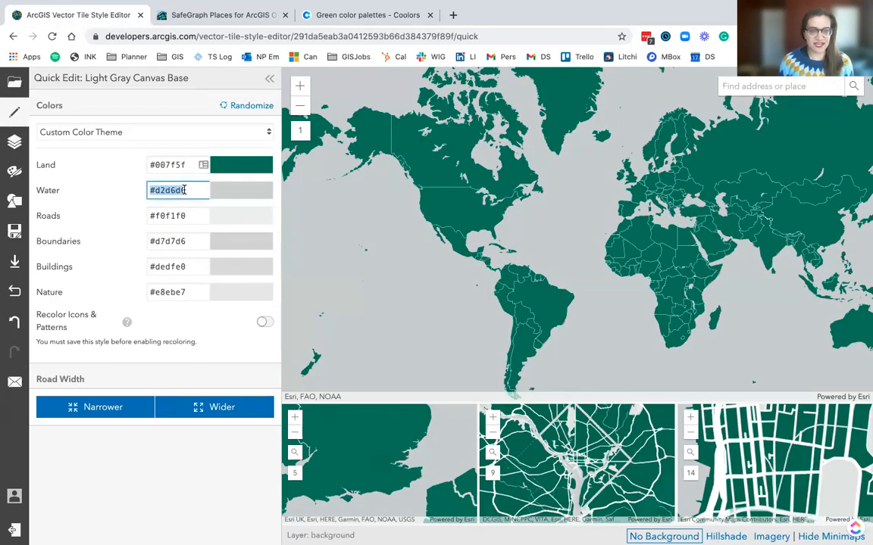
text(#eeef20)
key(Tab)
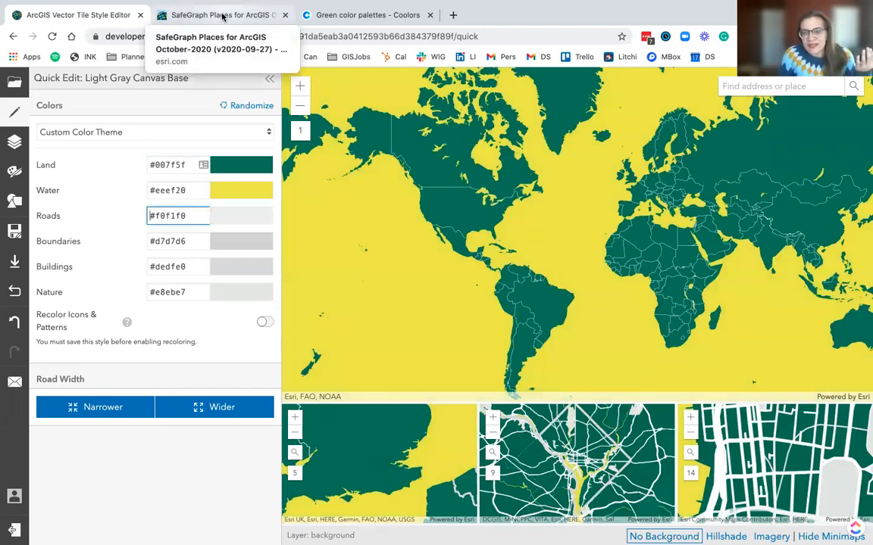
Try a different Water color by shifting the yellow's hue and picking the orange shade #ff9700 from Tints and Shades
click(236, 191)
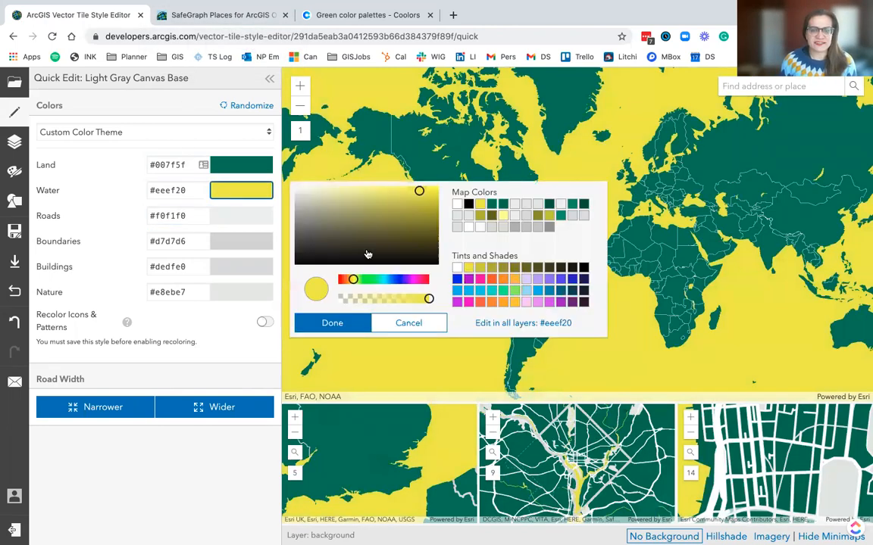
click(355, 280)
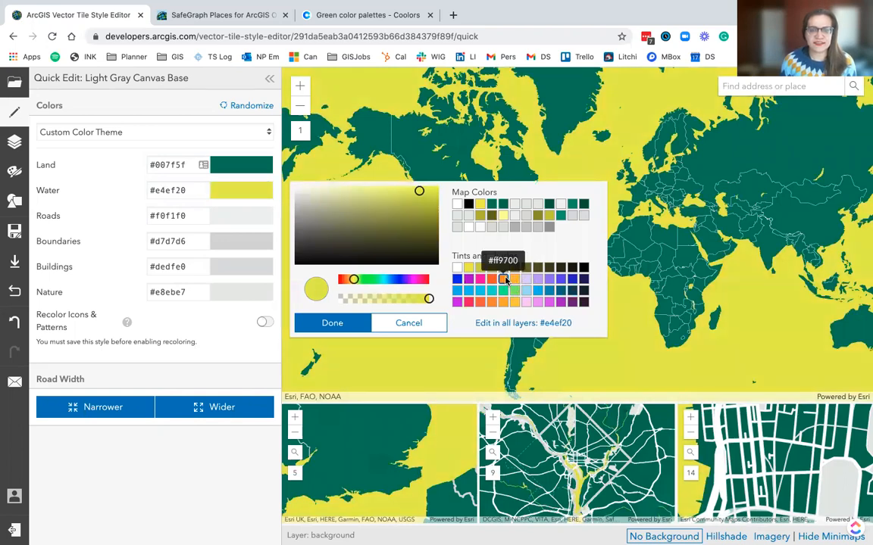
click(505, 280)
click(243, 224)
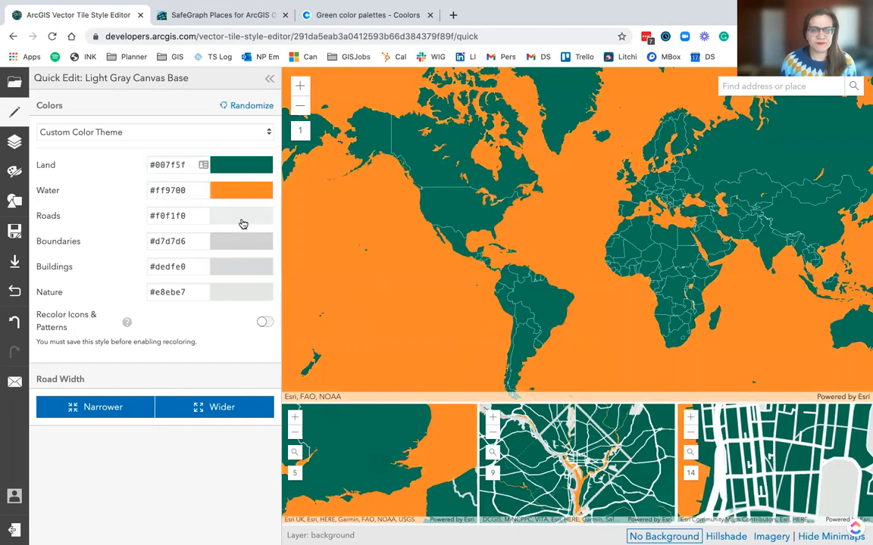
click(213, 187)
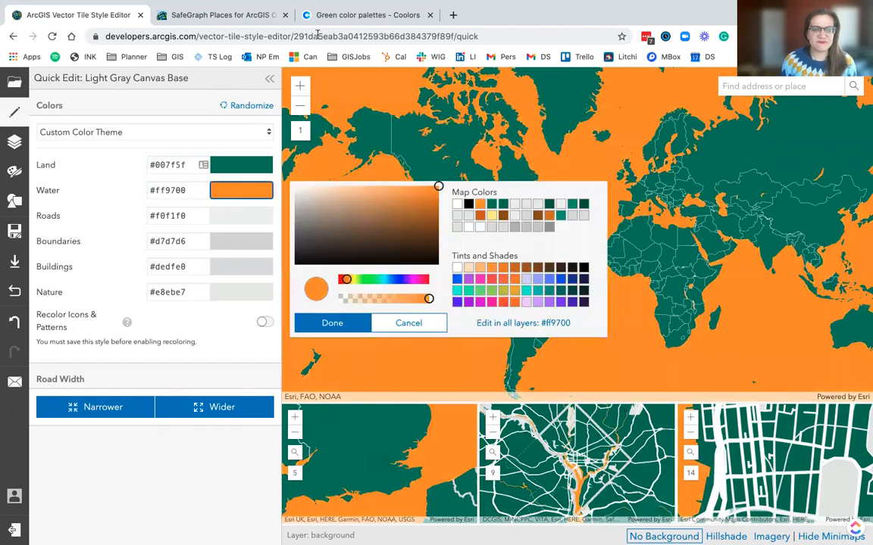
Switch to Coolors and copy the hex code AACC00 of the palette's fifth, yellow-green swatch
click(223, 14)
click(362, 14)
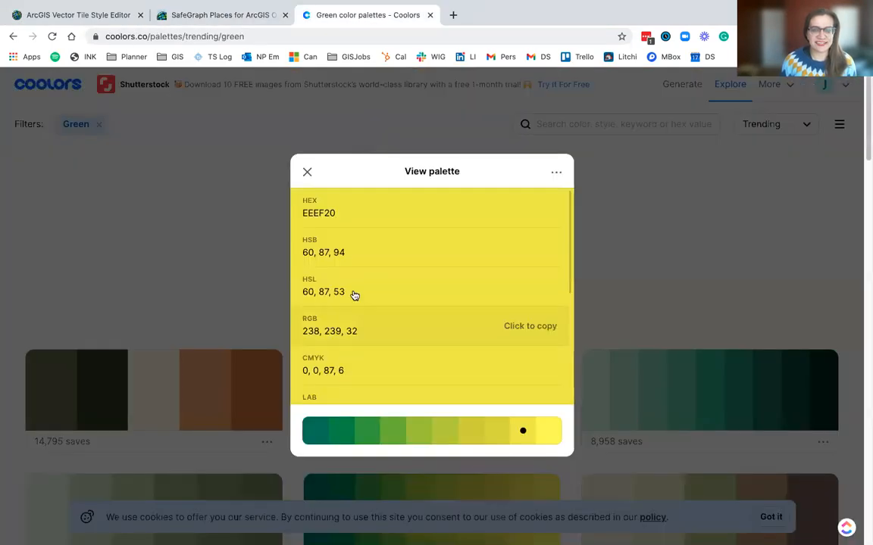
click(341, 430)
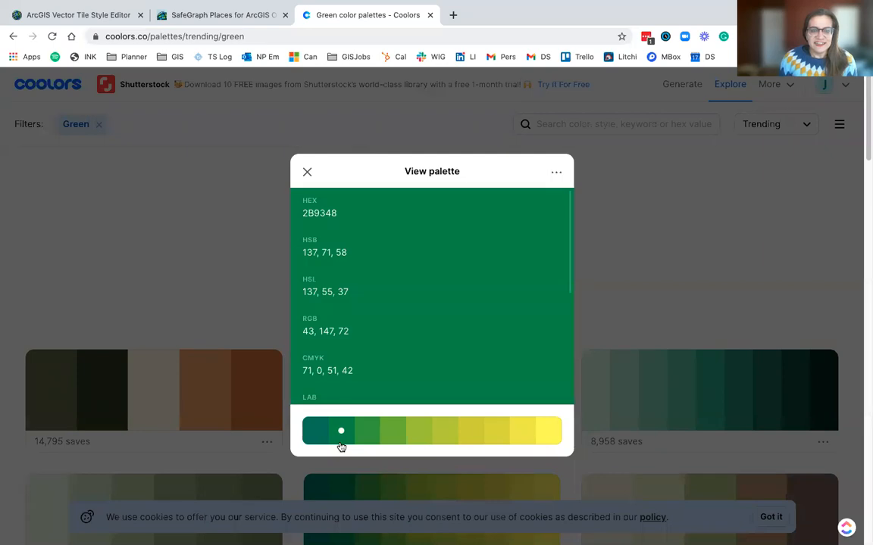
click(416, 435)
click(534, 210)
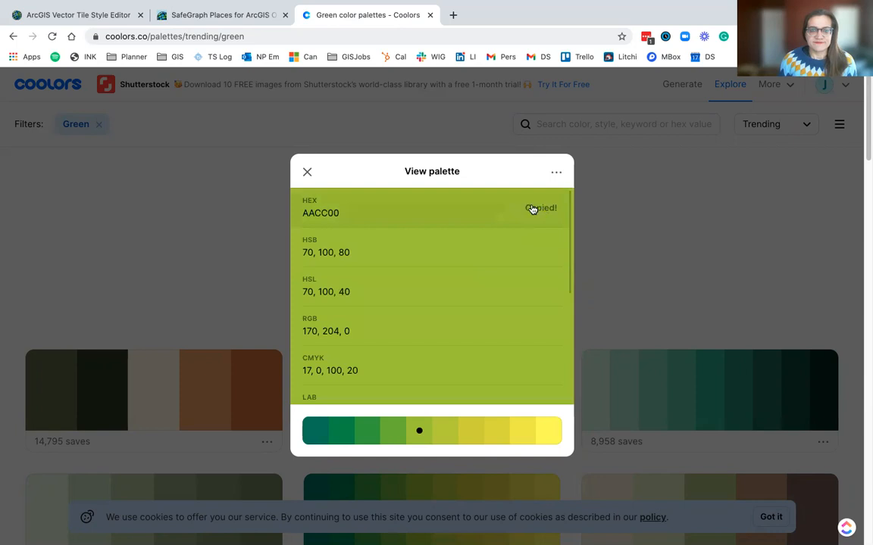
Switch to the Vector Tile Style Editor and set the Water color to #aacc00
click(208, 15)
click(95, 15)
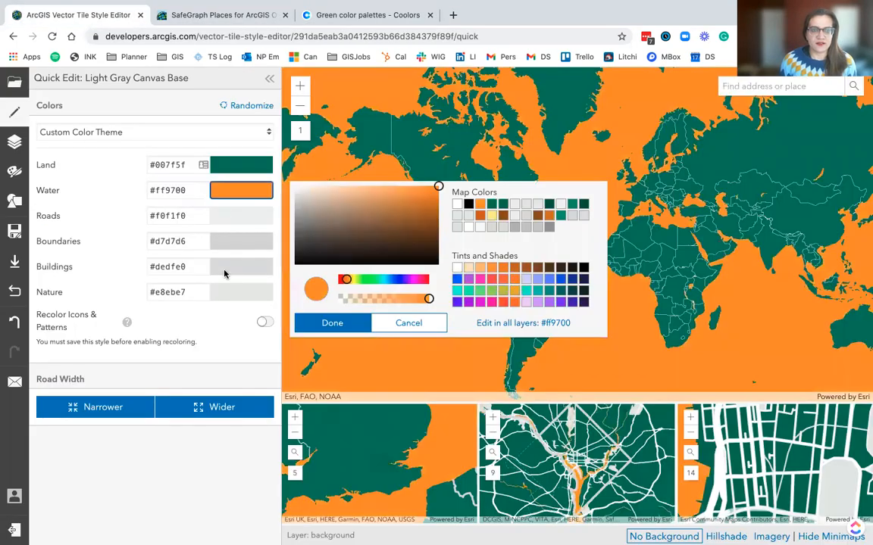
click(185, 191)
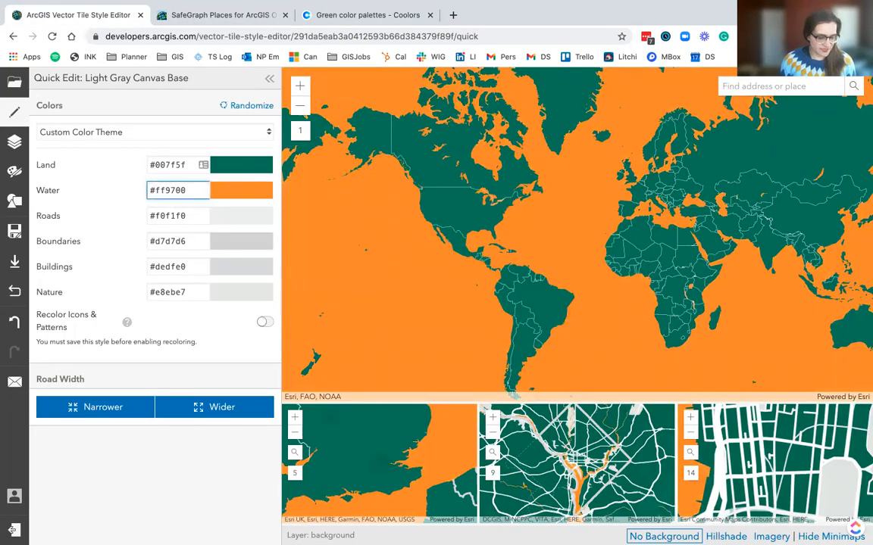
key(ctrl+a)
text(#AACC00)
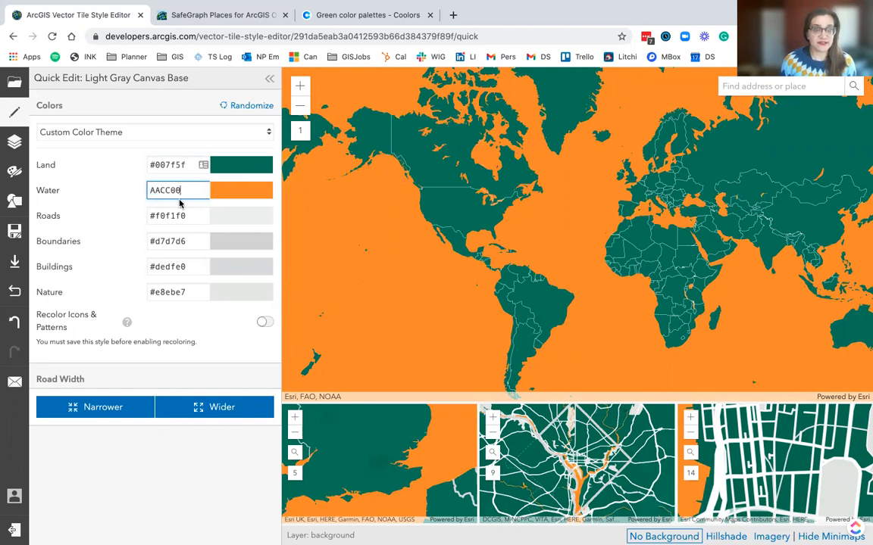
key(Tab)
Switch to Coolors and copy the hex code 2B9348 of the palette's second green swatch
click(322, 15)
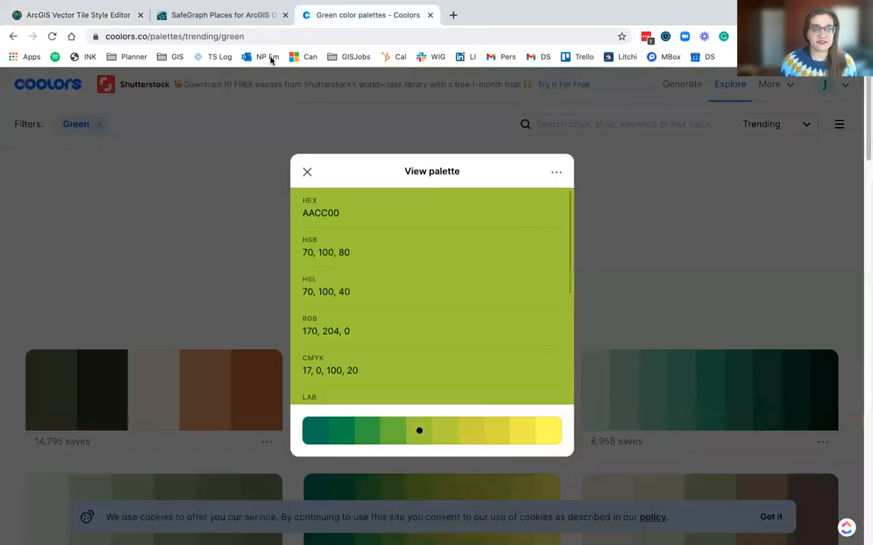
click(345, 438)
click(515, 209)
Switch to the Vector Tile Style Editor and set the Roads color to #2b9348
click(102, 16)
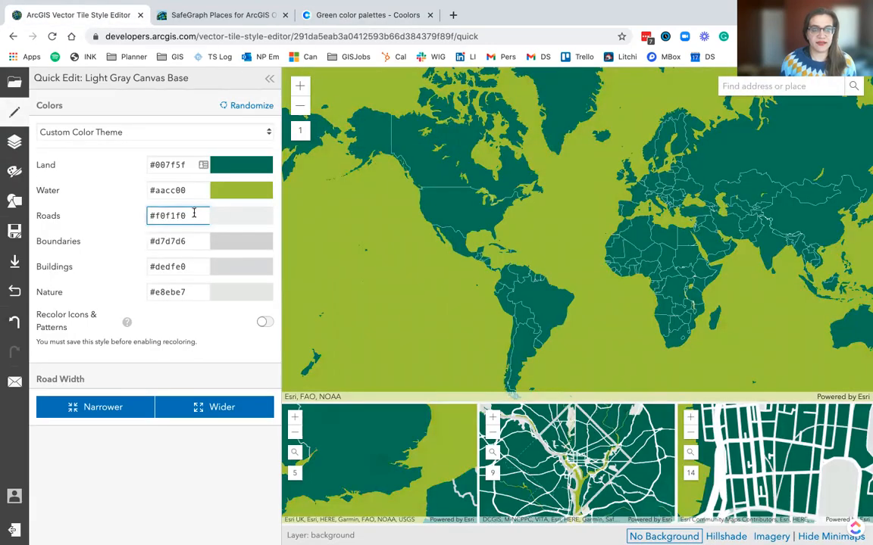
key(super+s)
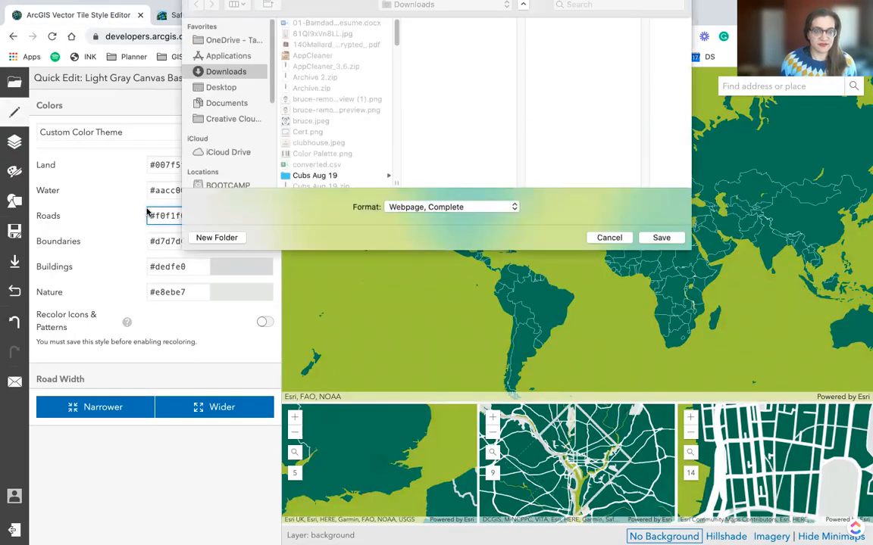
click(641, 292)
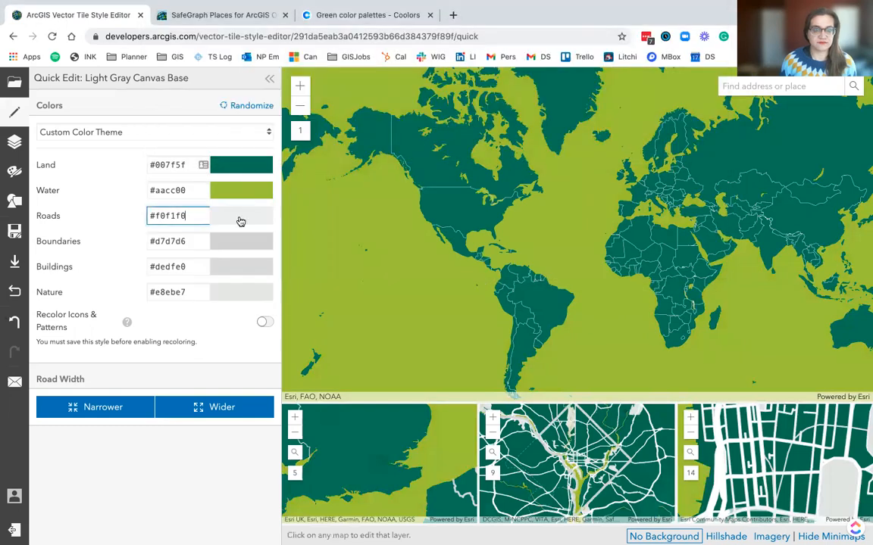
text(#000000)
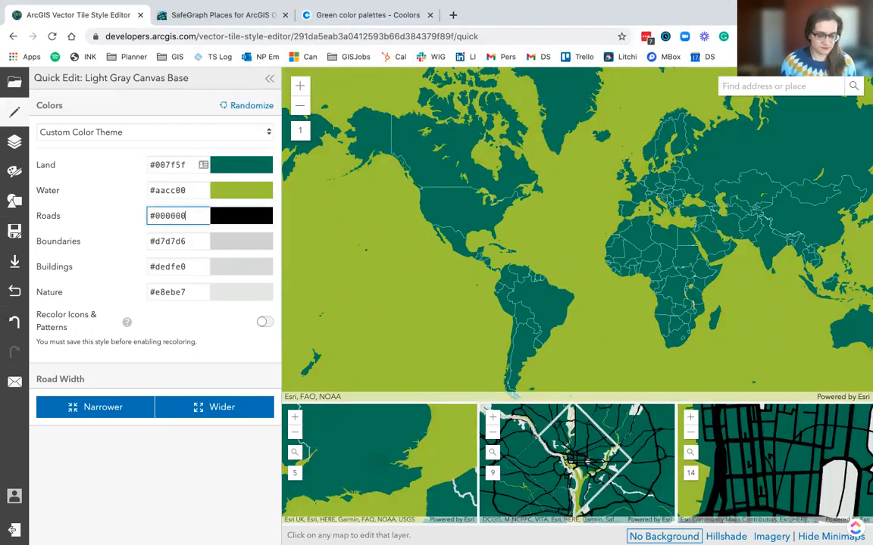
text(2B9348)
key(super+a)
text(2B9348)
key(Tab)
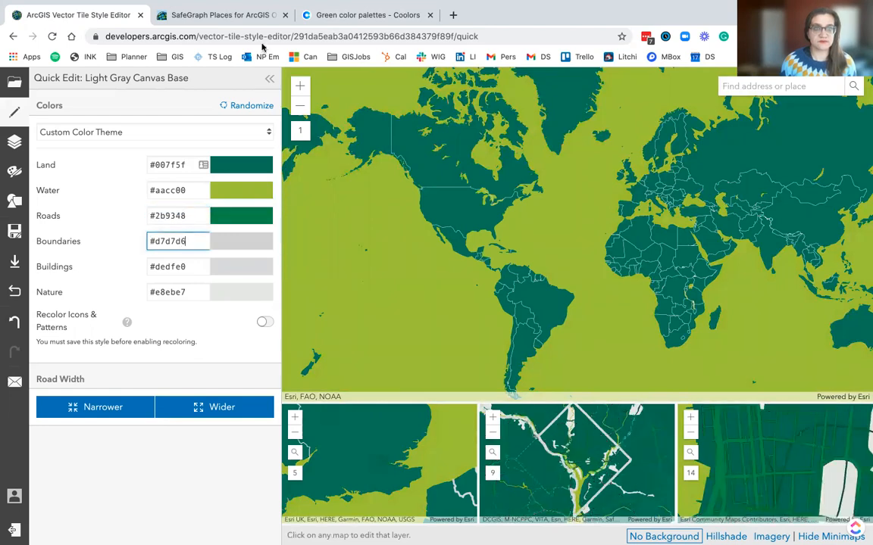
Copy the hex code 55A630 of the third palette swatch in Coolors and set the style editor's Boundaries color to #55a630
click(353, 21)
click(367, 429)
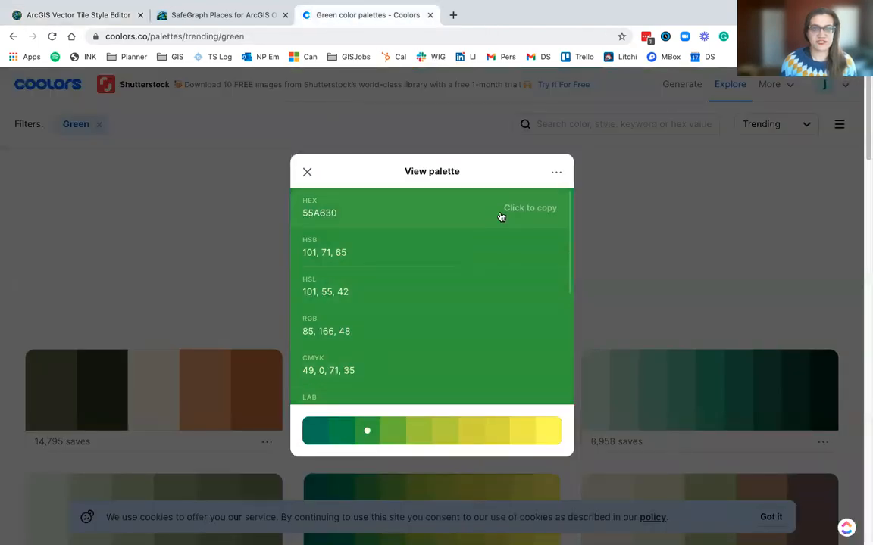
click(544, 213)
click(106, 20)
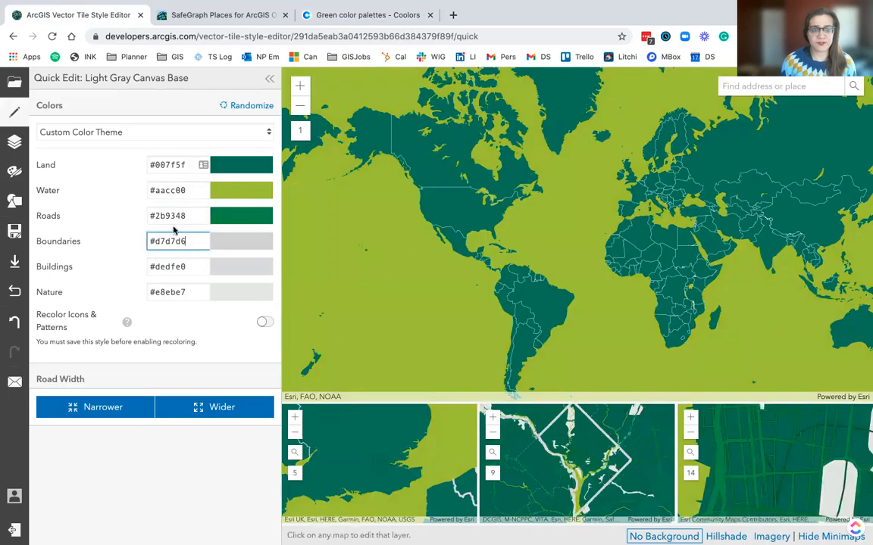
key(super+a)
text(55A630)
key(Tab)
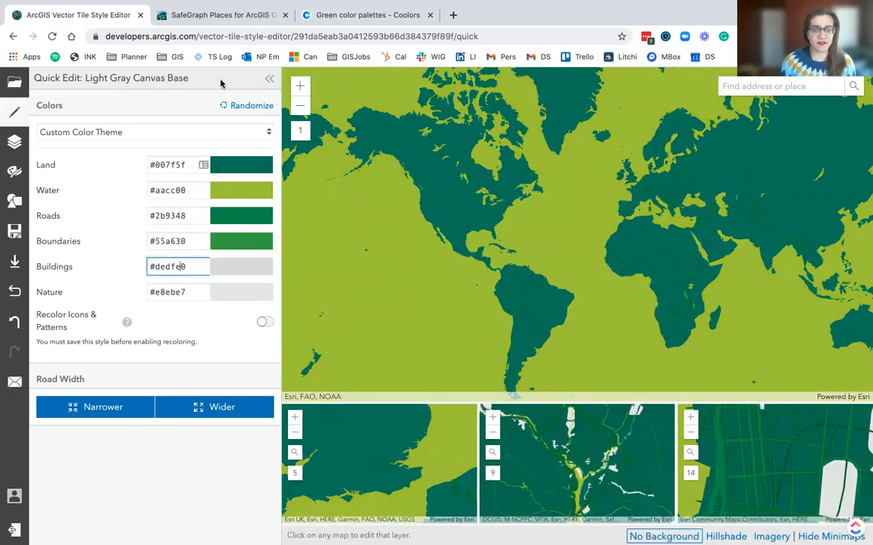
Look up the fourth palette swatch in Coolors and set the style editor's Buildings color to #80b918
click(246, 15)
click(325, 17)
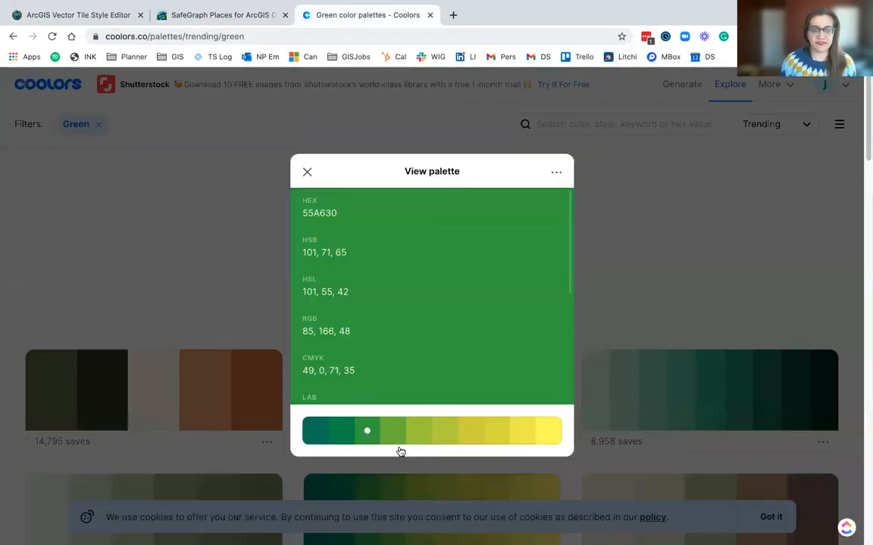
click(397, 438)
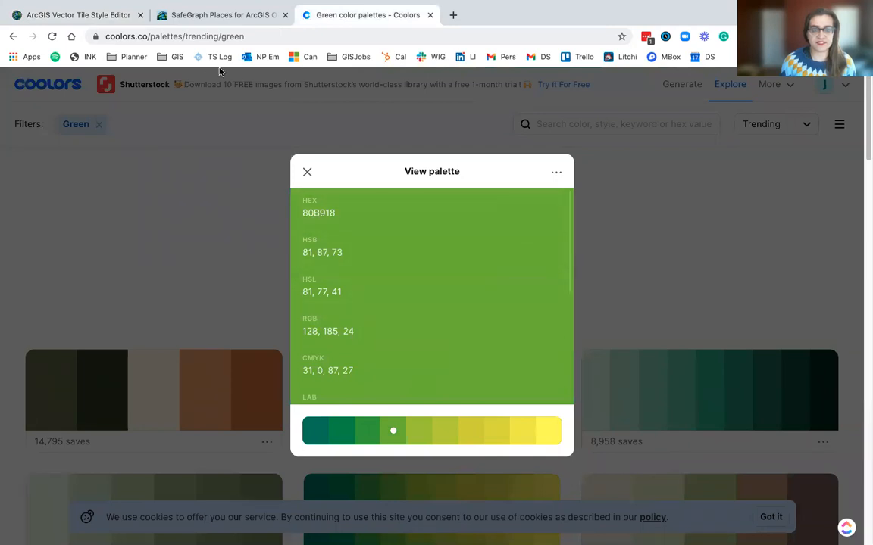
click(80, 15)
drag(191, 266, 150, 267)
text(#80b918)
click(194, 295)
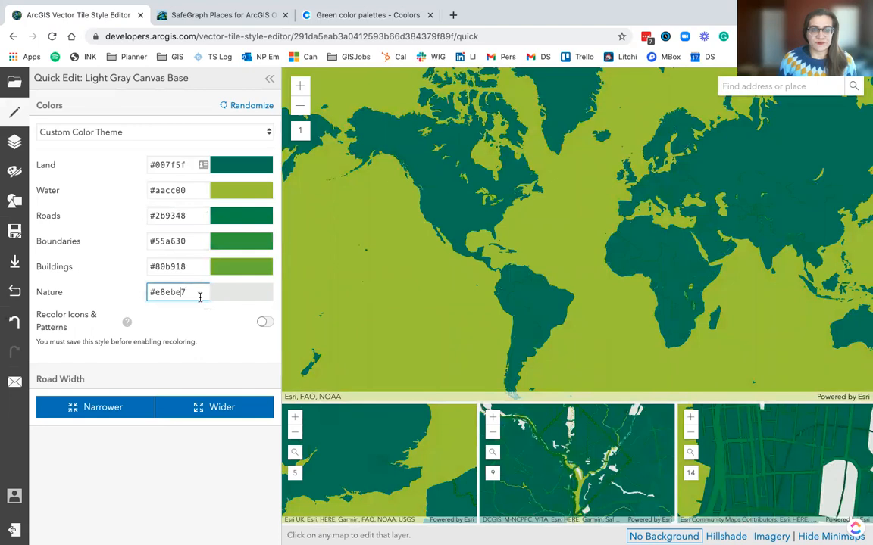
Look up the fifth palette swatch in Coolors and set the style editor's Nature color to #aacc00
drag(200, 297, 149, 292)
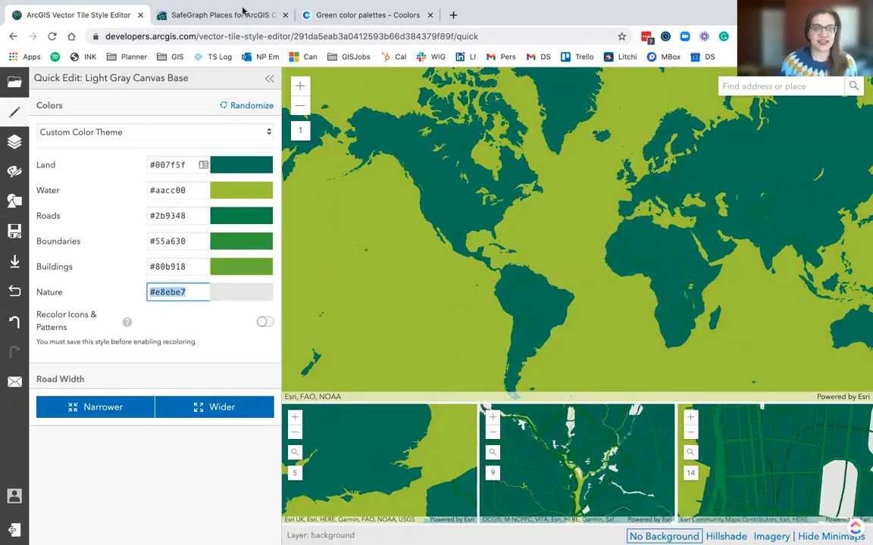
click(272, 17)
click(341, 15)
click(418, 434)
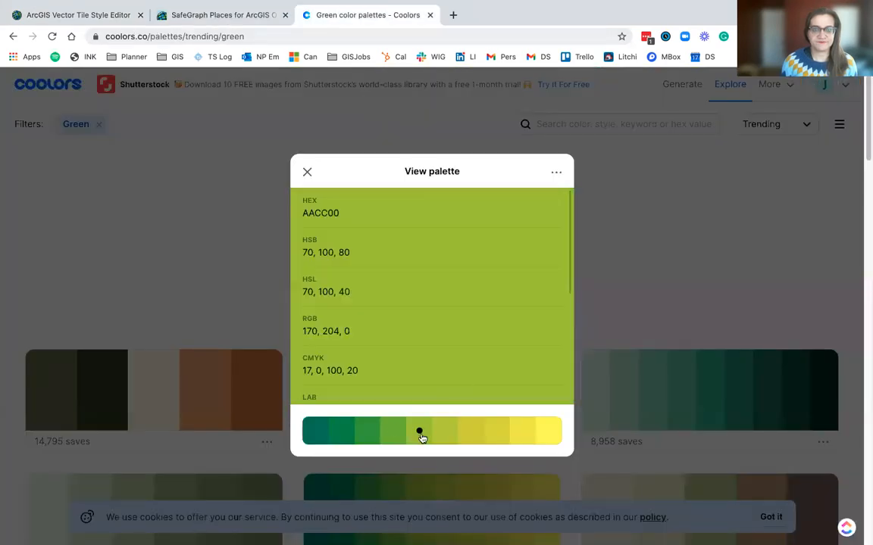
click(96, 10)
click(181, 292)
key(ctrl+a)
text(#AACC00)
key(Return)
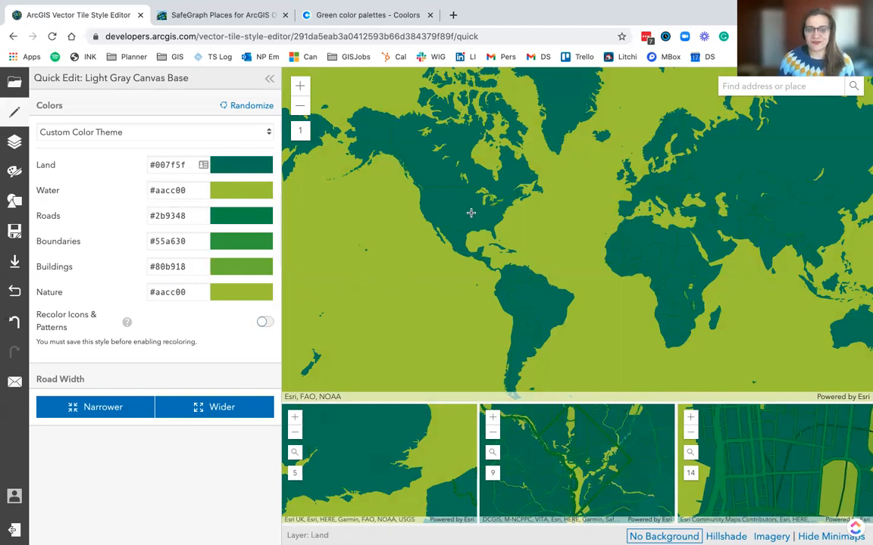
scroll(472, 213, down, 3)
scroll(484, 235, up, 3)
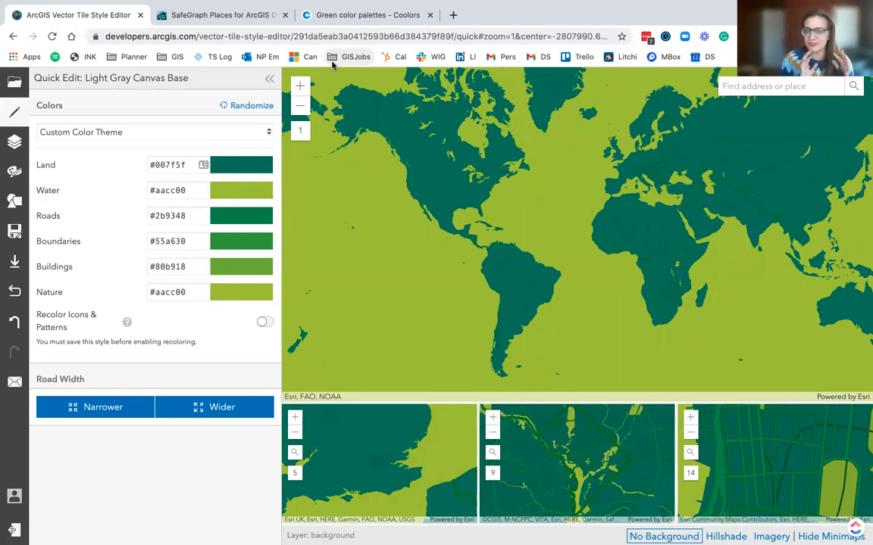
Save the style titled "St Paddys Basemap" plus the author's first name, shared with Everyone (Public)
click(15, 230)
drag(354, 227, 210, 220)
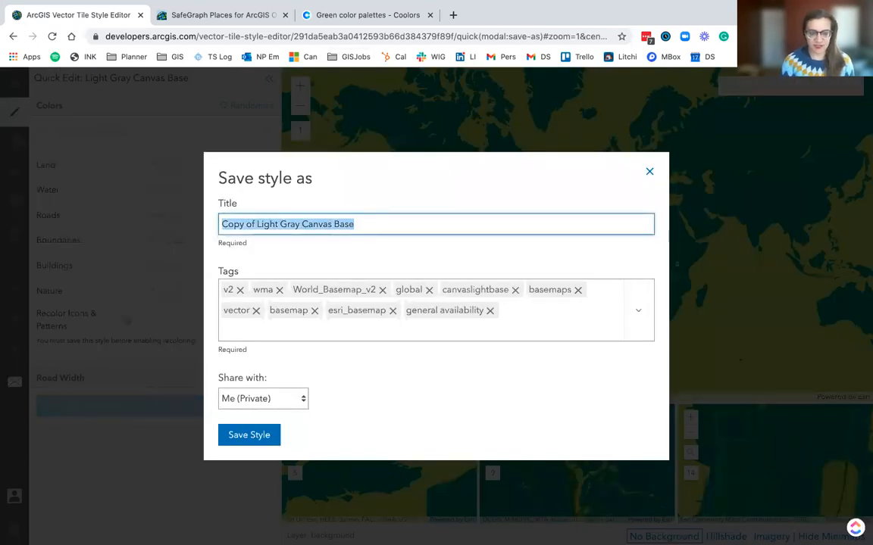
text(St Paddys Basemap Juliana)
click(259, 398)
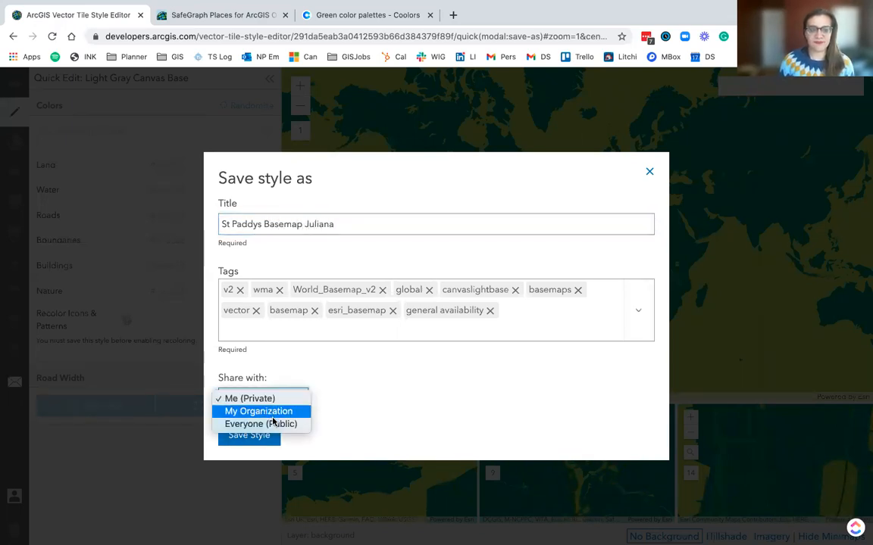
click(265, 424)
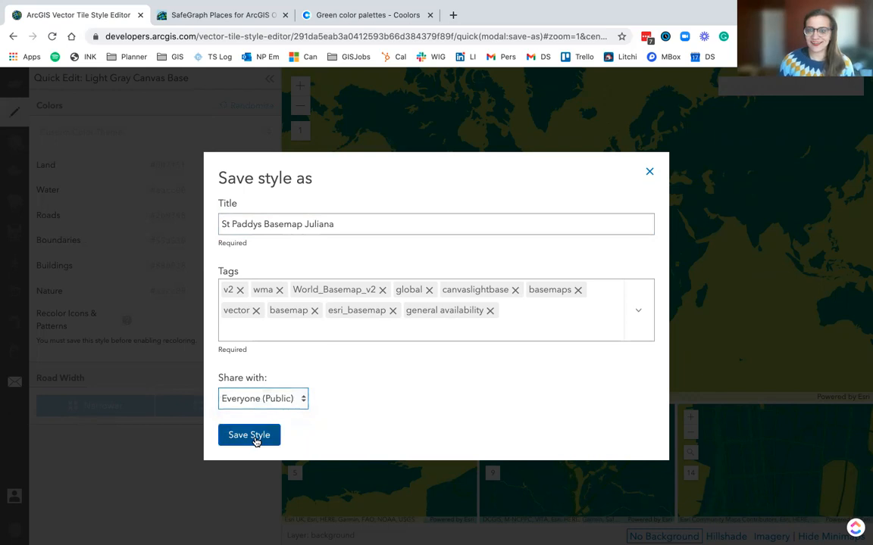
click(256, 440)
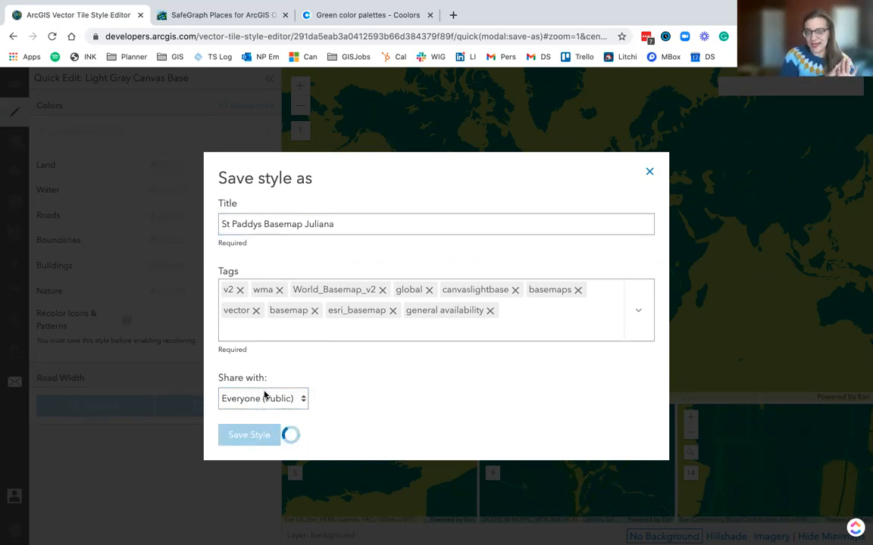
Switch to the SafeGraph Places for ArcGIS marketplace listing, view its item page and open the layer in Map Viewer
click(256, 16)
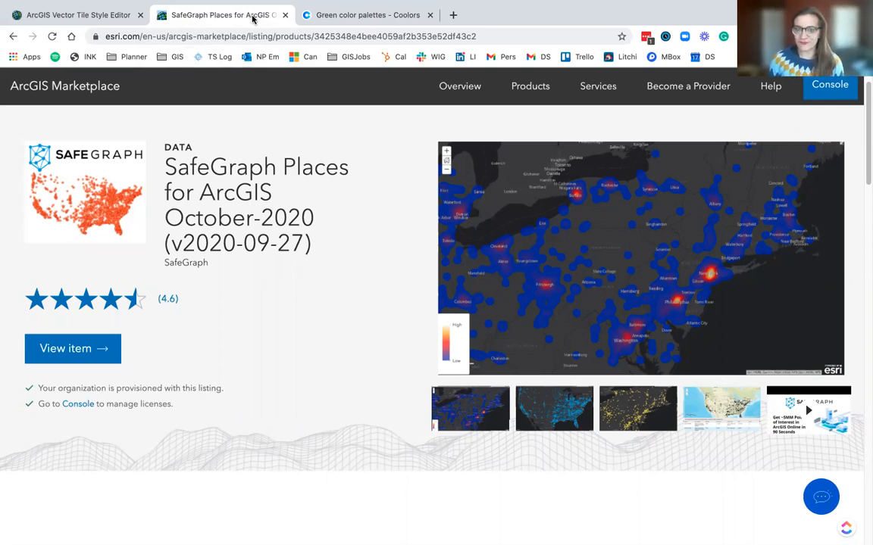
click(85, 350)
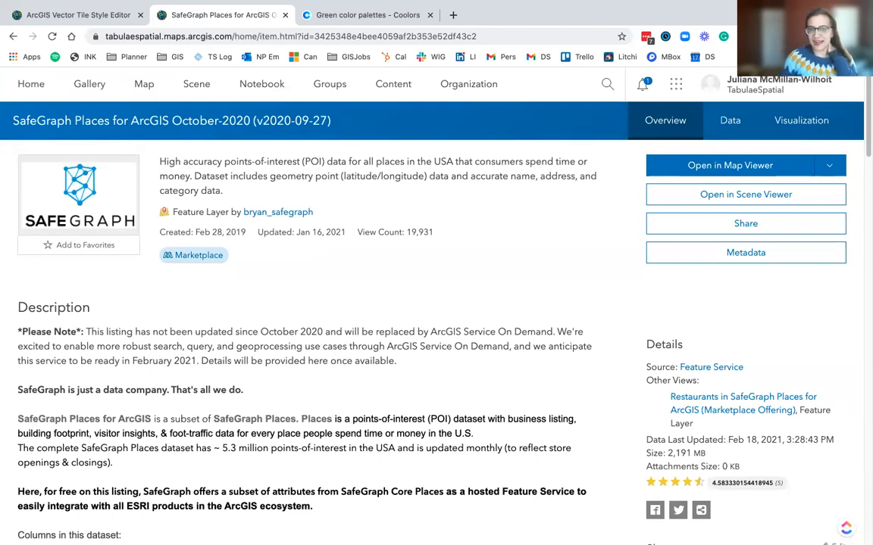
click(732, 173)
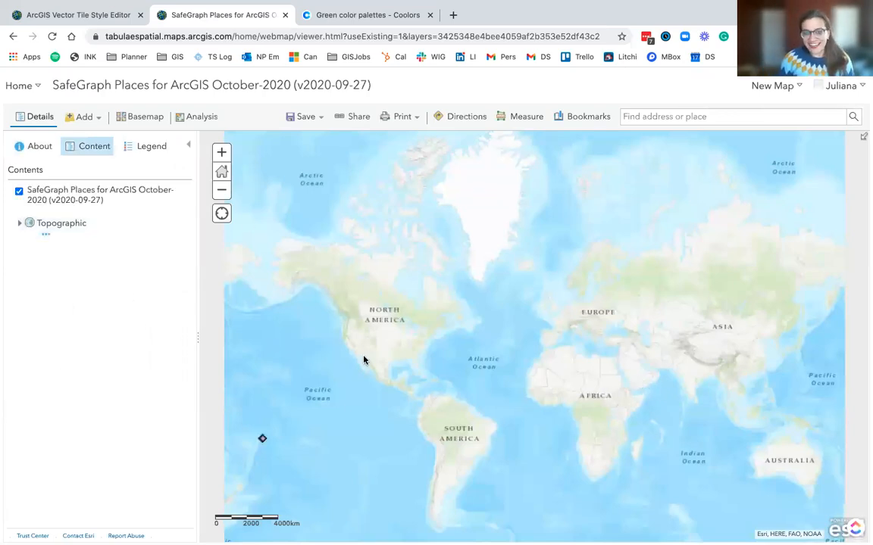
Hide the SafeGraph Places layer and add the saved St Paddys Basemap layer from My Content to the map
click(20, 192)
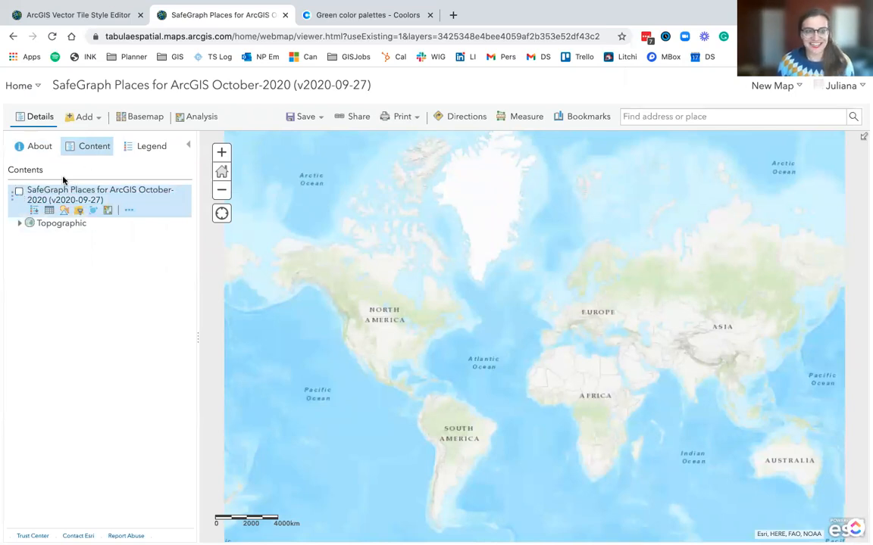
click(88, 120)
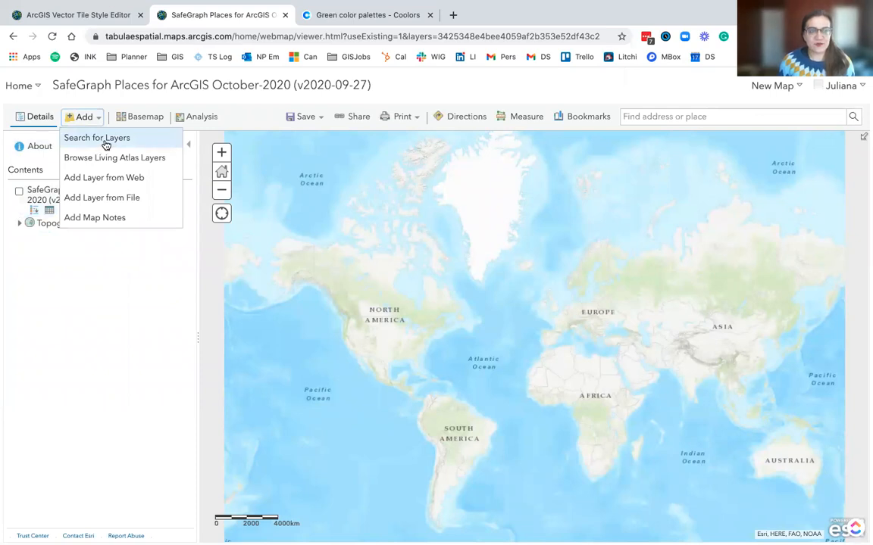
click(105, 143)
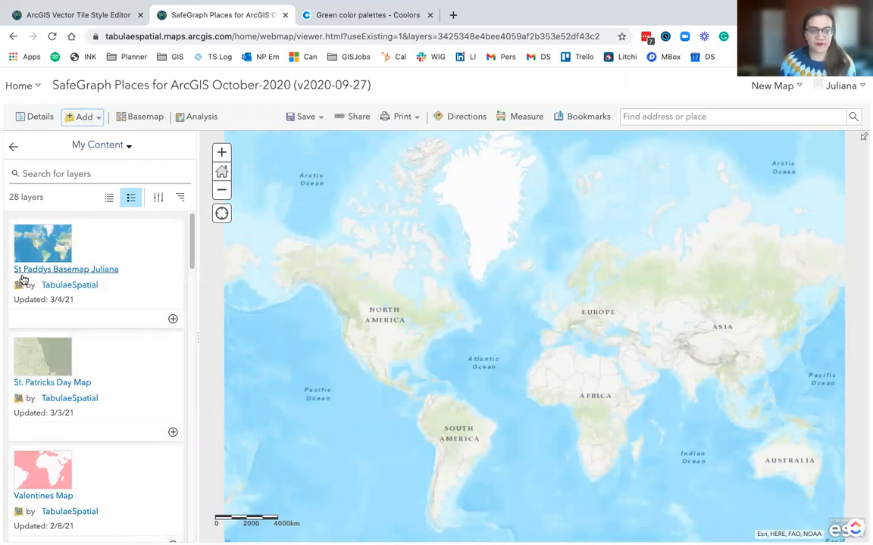
click(172, 320)
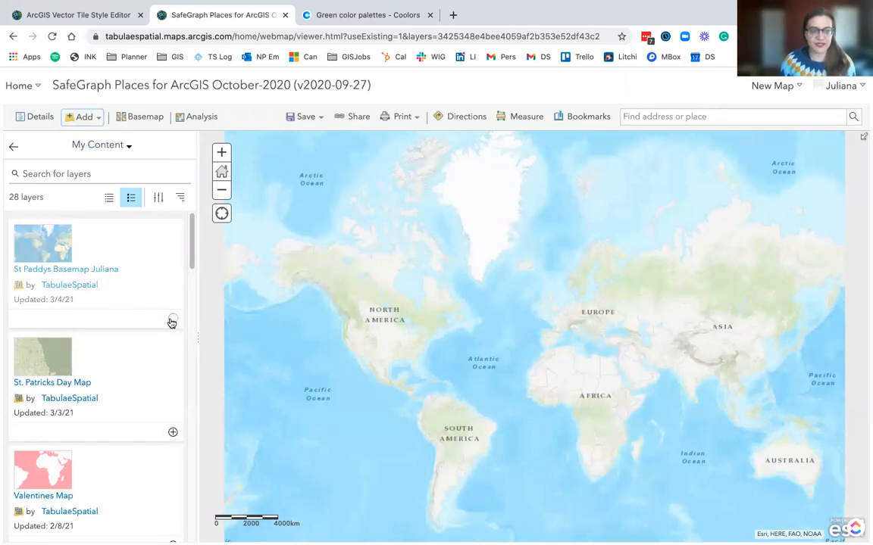
click(14, 149)
Examine the green basemap's styling across North America and the eastern United States at several scales
scroll(375, 325, up, 2)
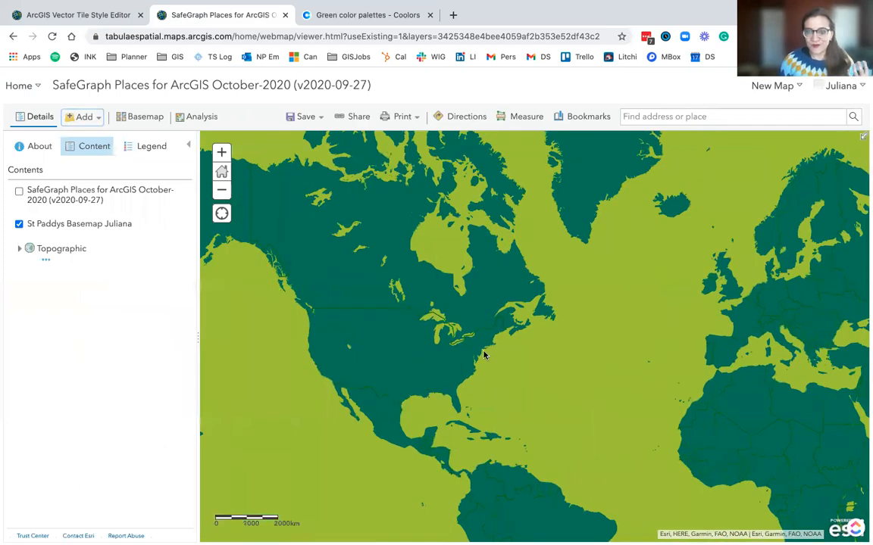
scroll(438, 318, up, 3)
drag(438, 318, 709, 275)
scroll(481, 287, up, 2)
scroll(469, 287, down, 2)
scroll(454, 290, down, 3)
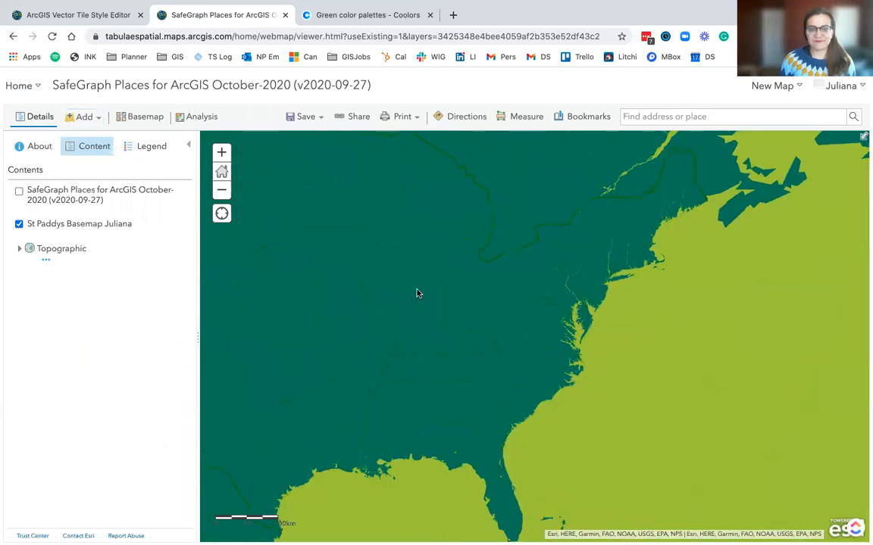
scroll(531, 364, up, 2)
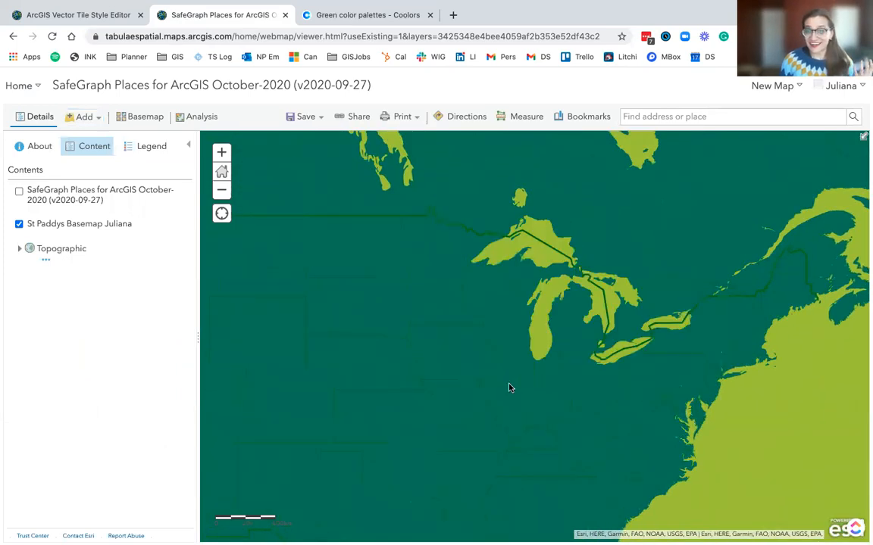
mouse_move(144, 216)
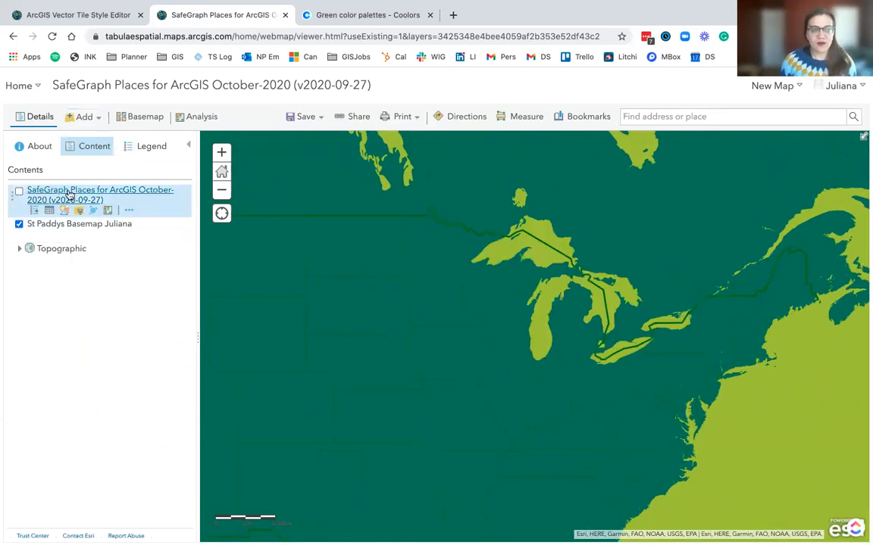
click(129, 210)
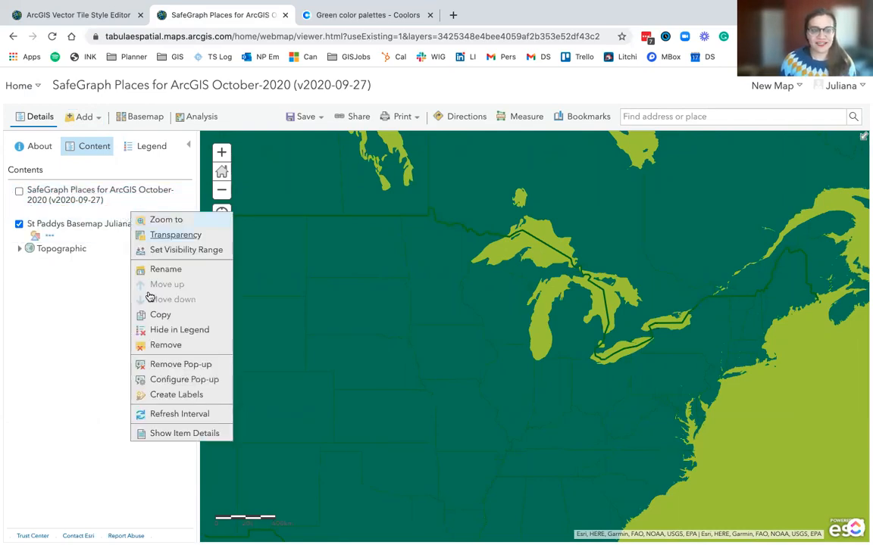
click(186, 434)
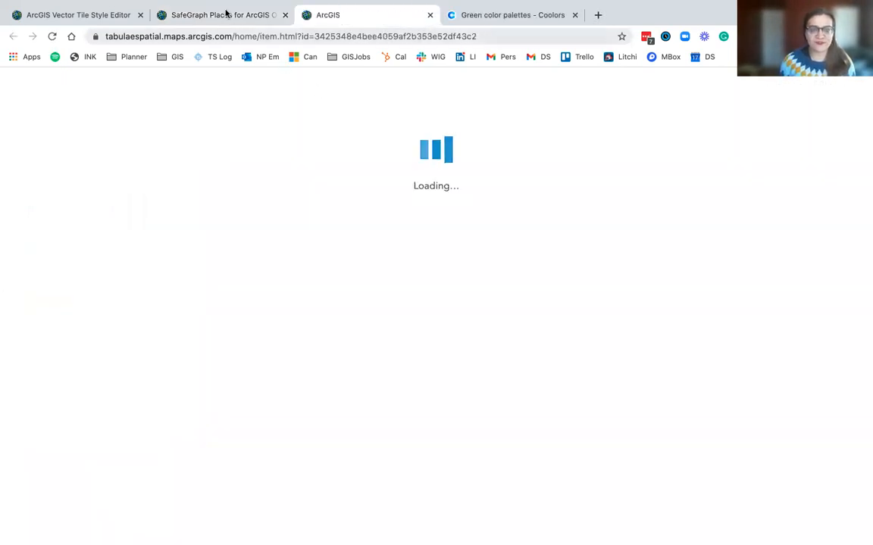
click(224, 15)
mouse_move(98, 212)
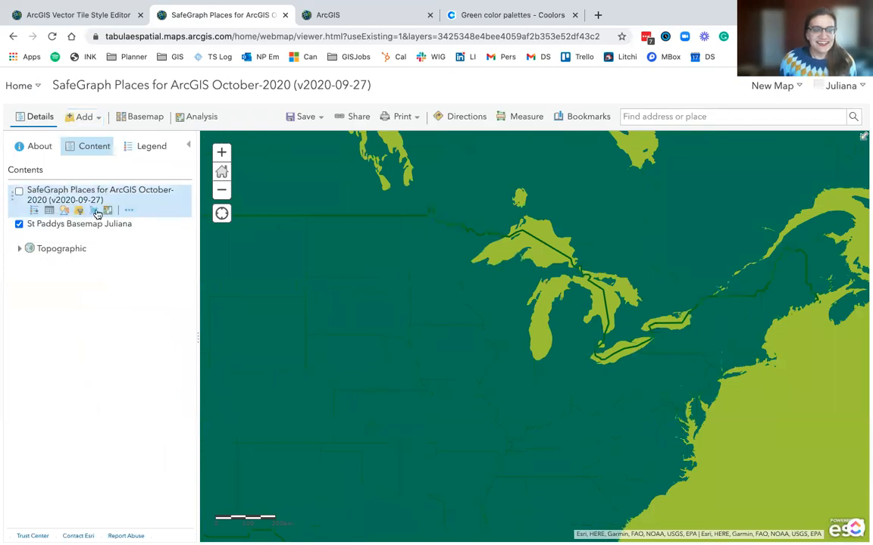
click(127, 211)
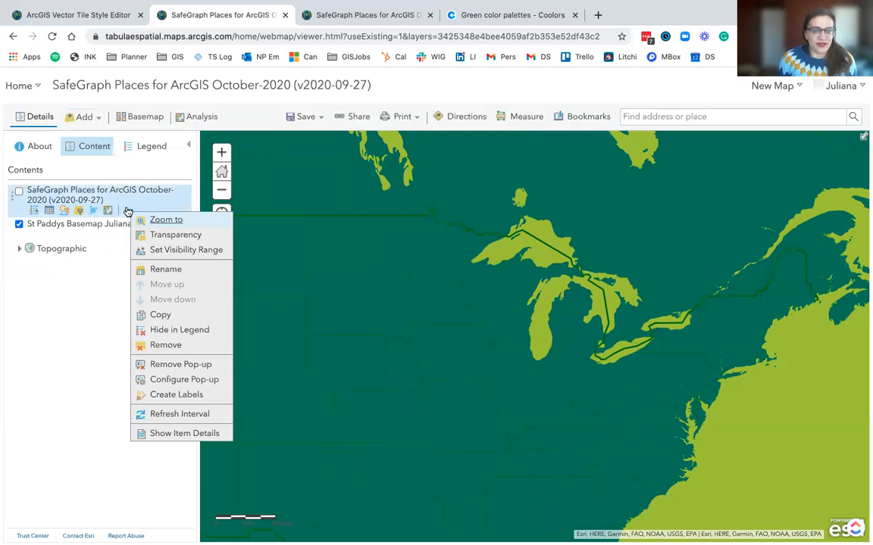
click(71, 256)
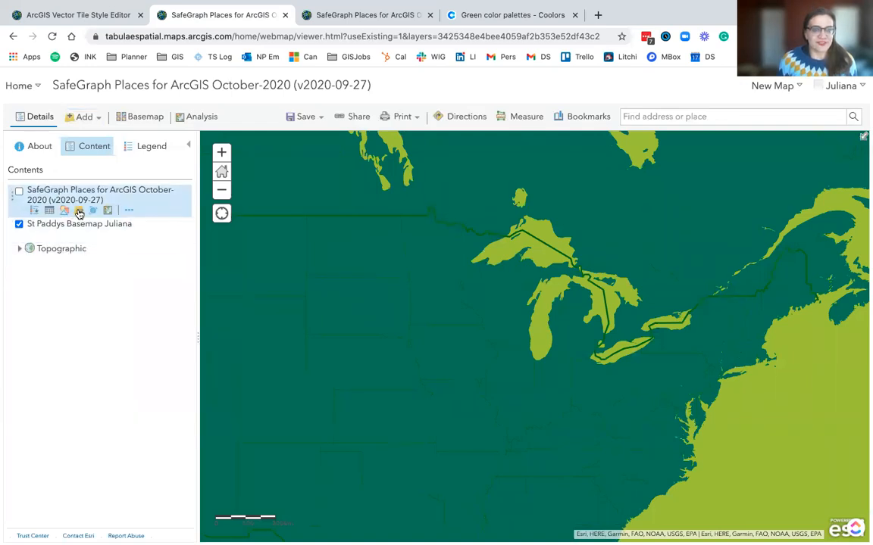
Filter the SafeGraph Places layer to features whose poiName contains "Lucky"
click(79, 213)
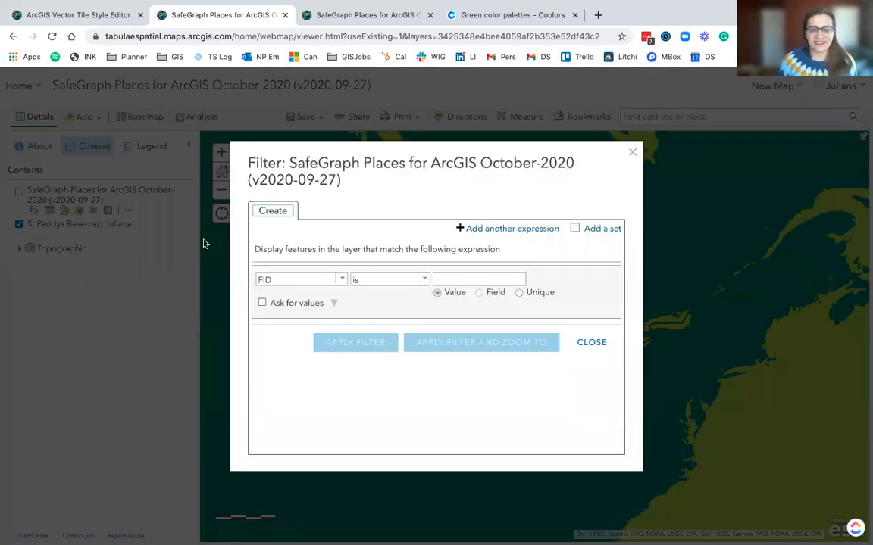
click(340, 280)
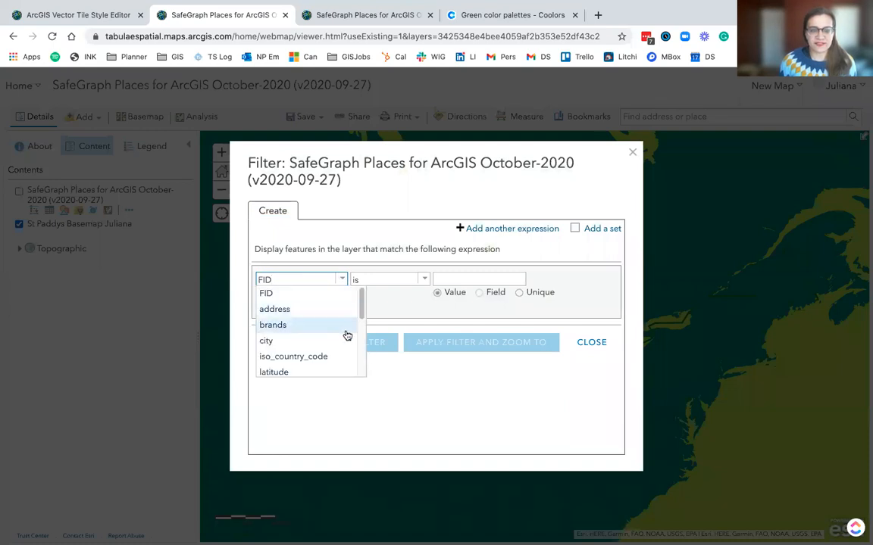
scroll(356, 333, down, 3)
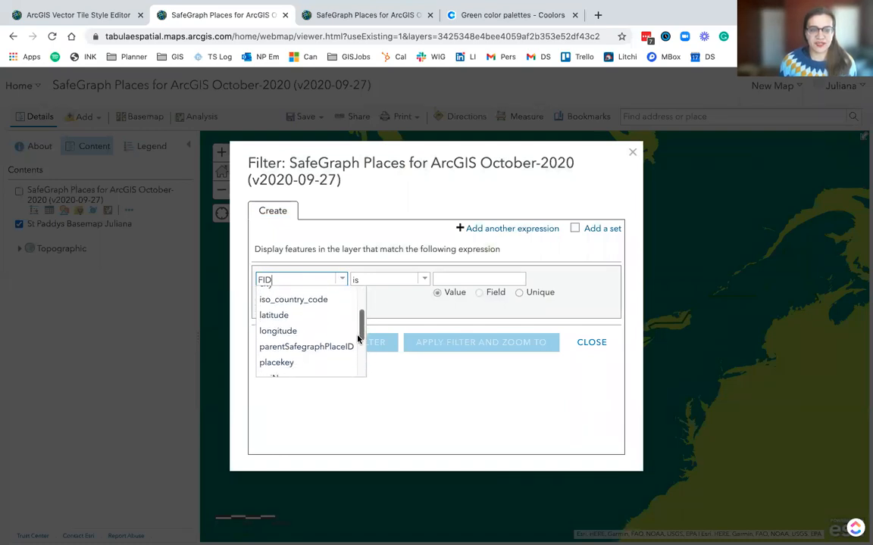
scroll(359, 342, down, 1)
click(334, 343)
click(407, 280)
click(423, 280)
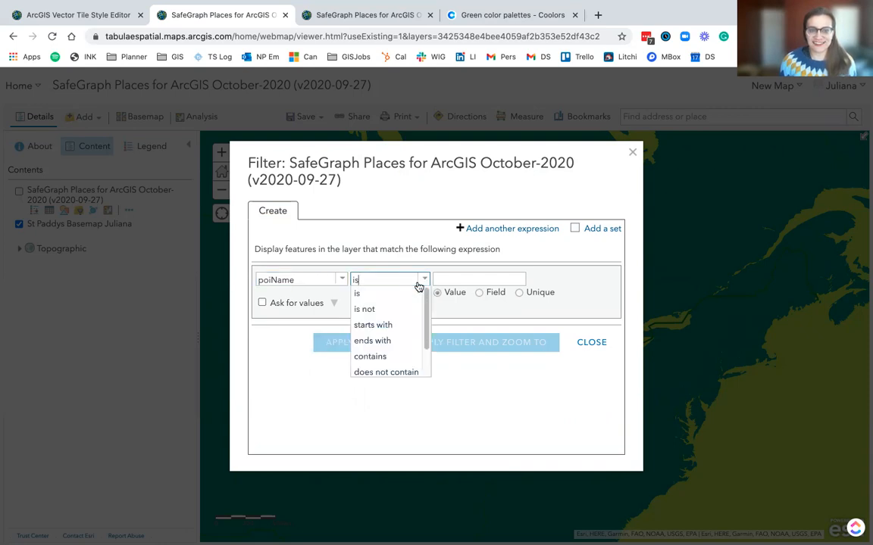
click(403, 356)
click(467, 280)
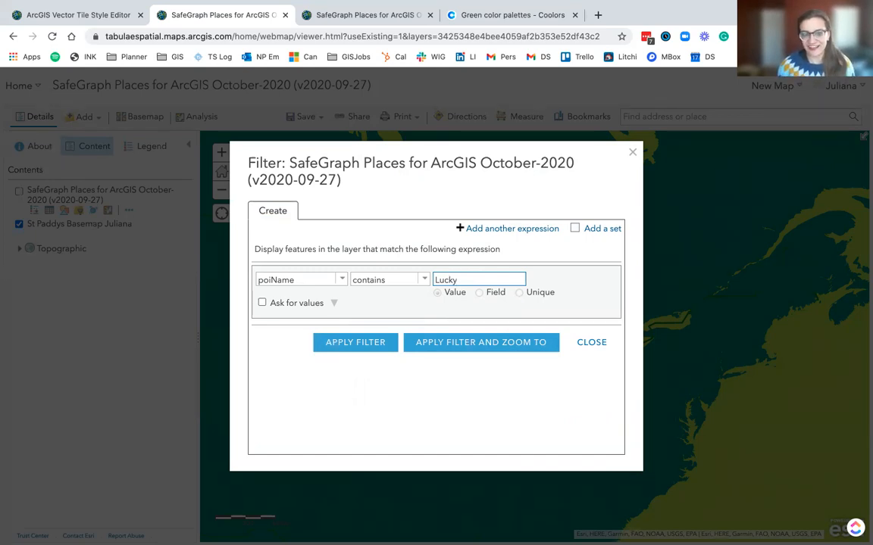
click(347, 343)
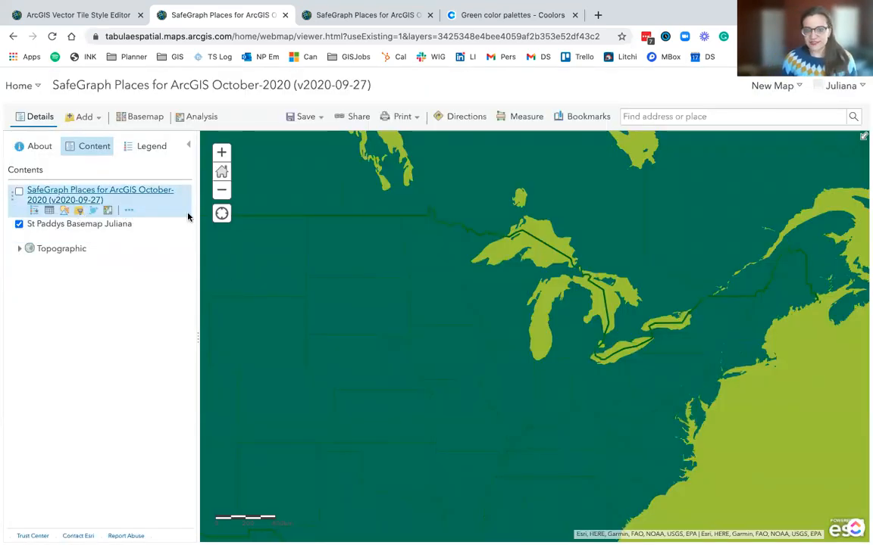
Change the SafeGraph Places layer's drawing style to Location (Single symbol) and open that style's options
click(65, 212)
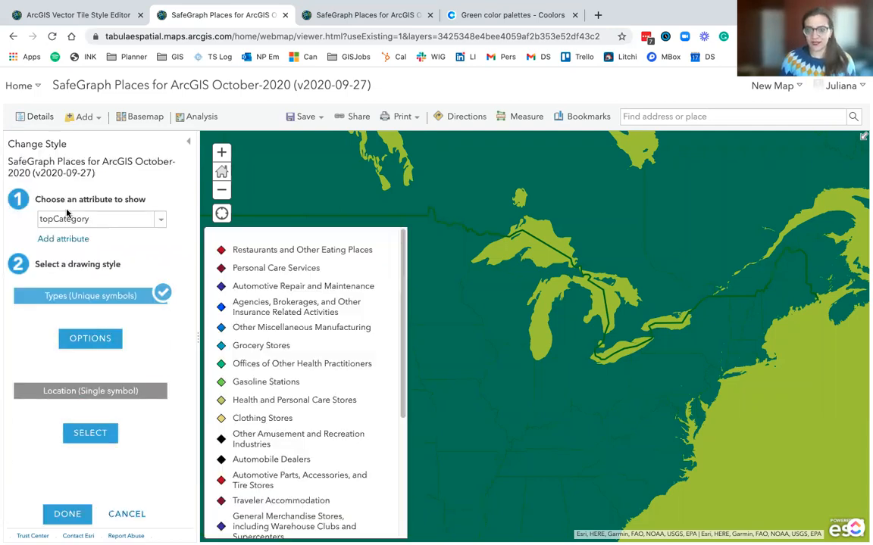
click(157, 221)
click(171, 235)
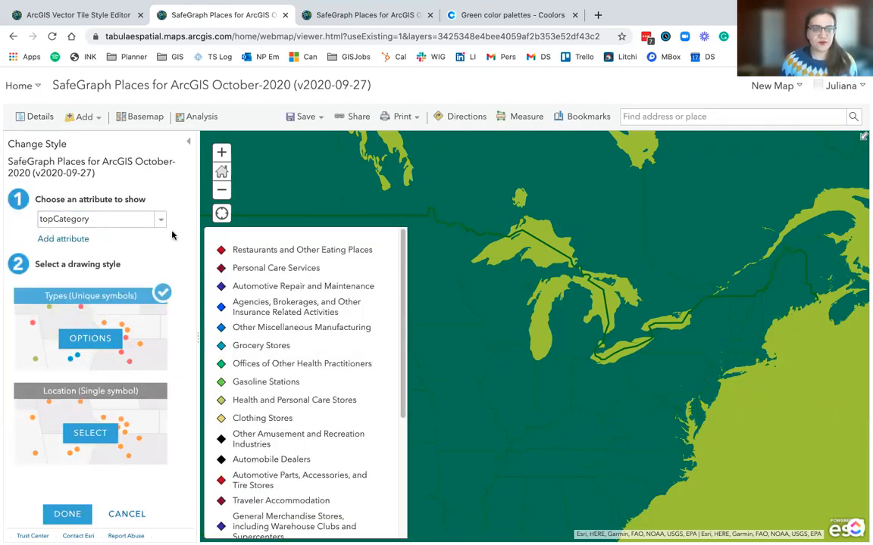
click(79, 439)
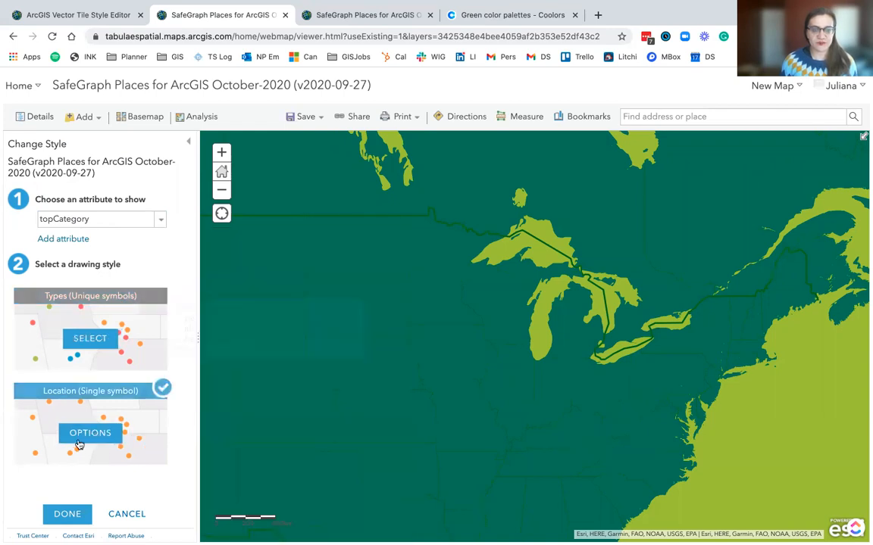
click(85, 435)
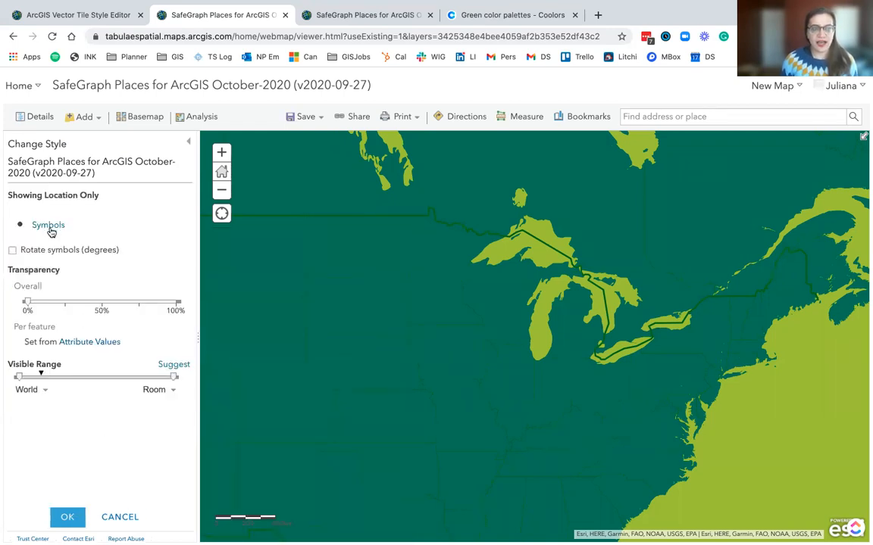
Set the location symbol to the orange diamond from the Shapes category with a symbol size of 10 px
click(49, 226)
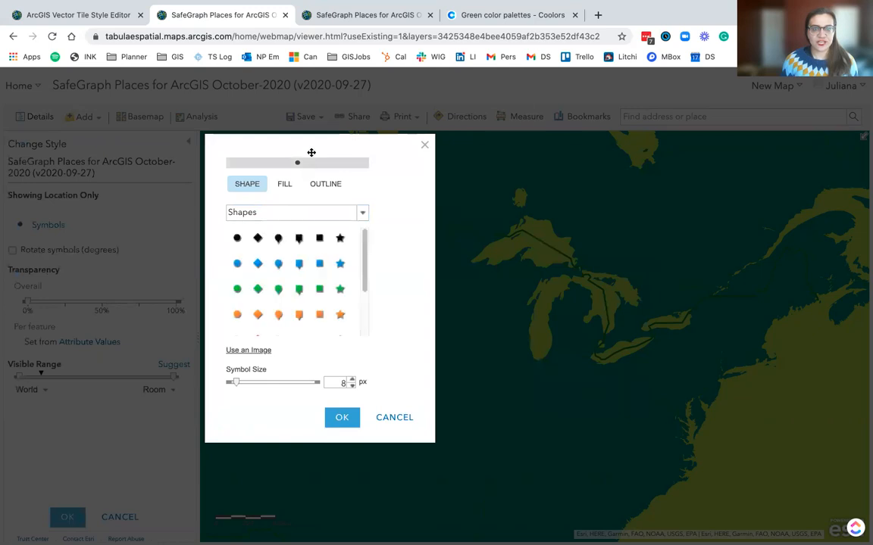
drag(311, 152, 275, 161)
click(326, 221)
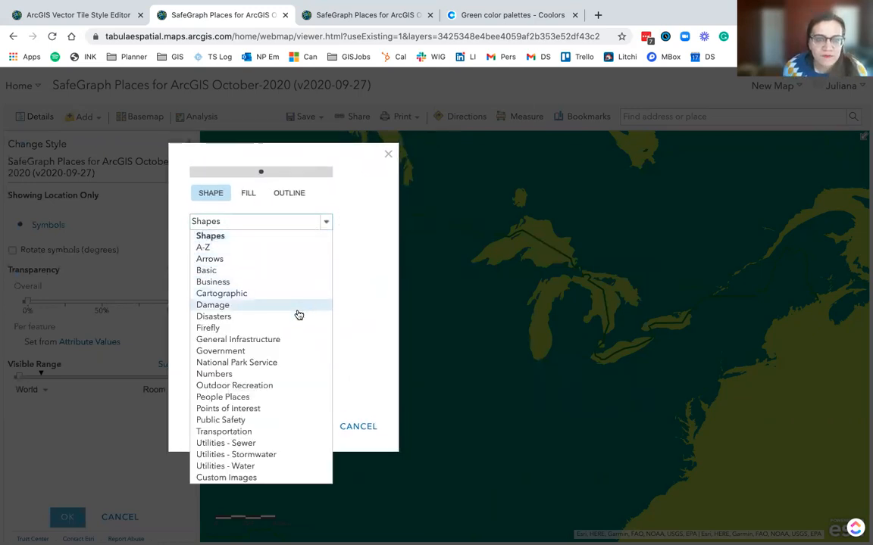
click(257, 238)
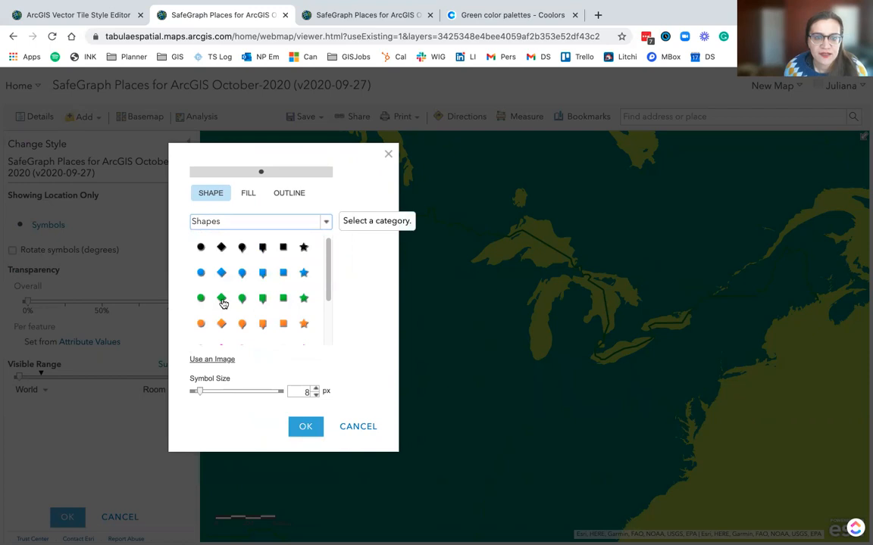
click(223, 302)
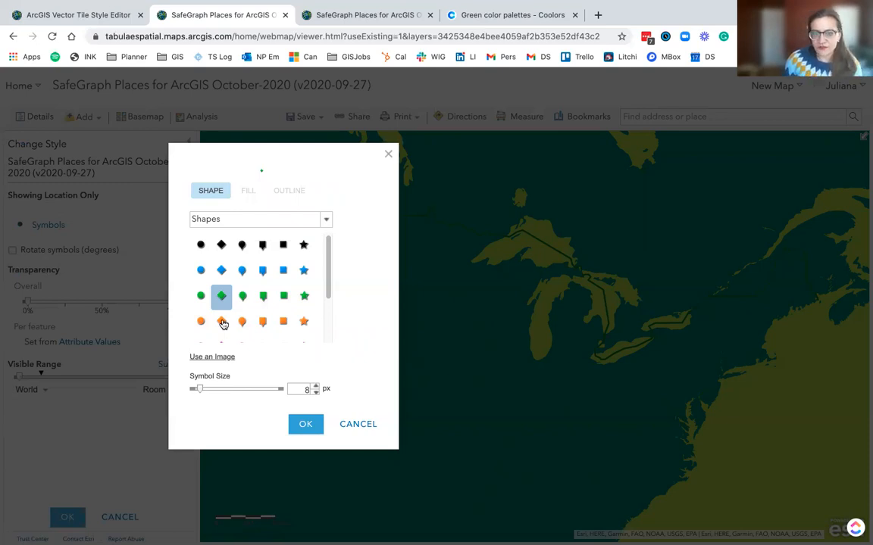
click(222, 322)
double_click(303, 389)
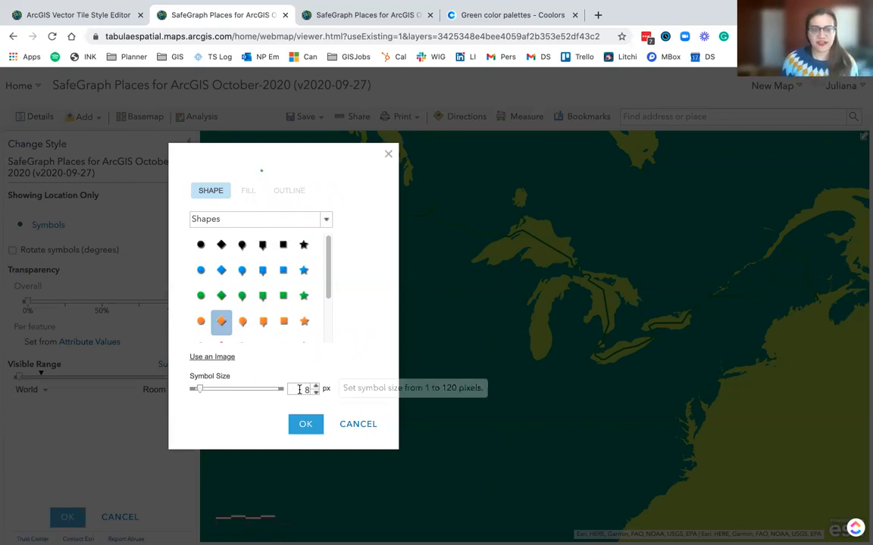
text(10)
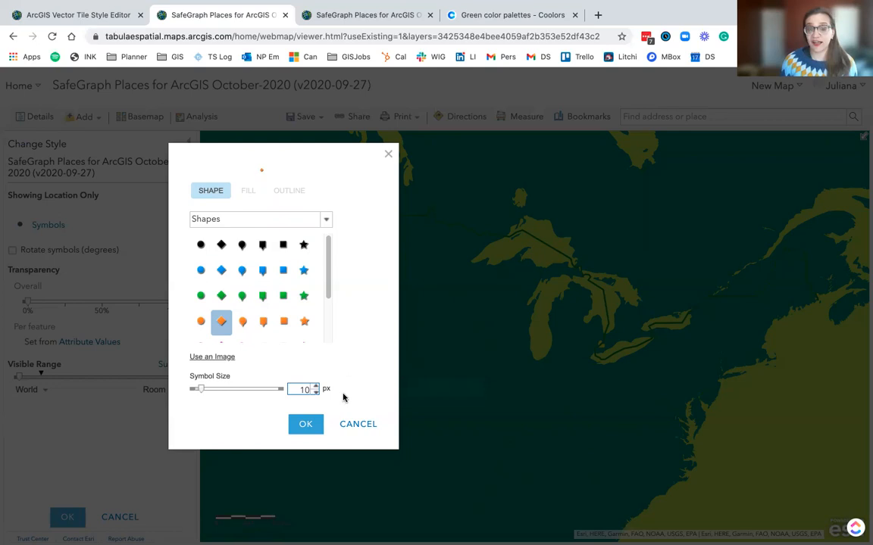
click(306, 424)
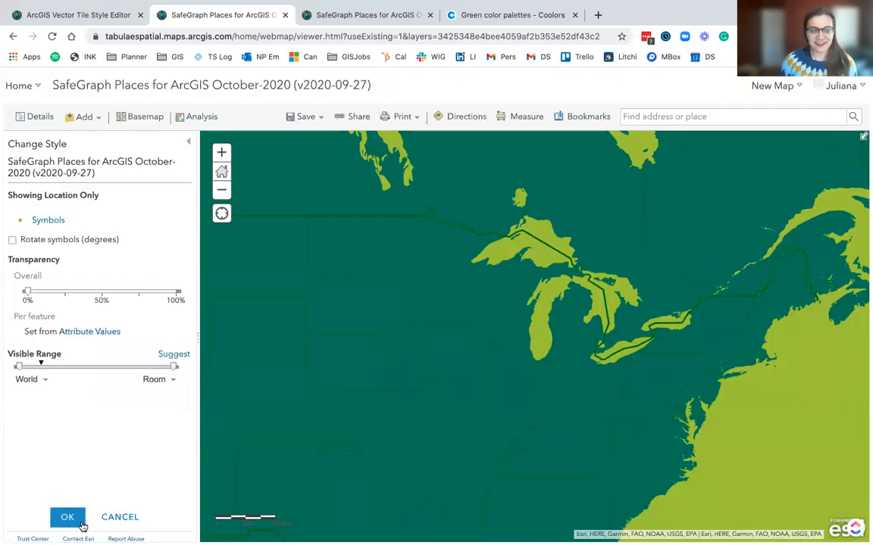
click(72, 519)
Save the map with the title "St Patricks Day Lukcy Map" and the tag "Paddy" in the TabulaeSpatial folder
click(305, 117)
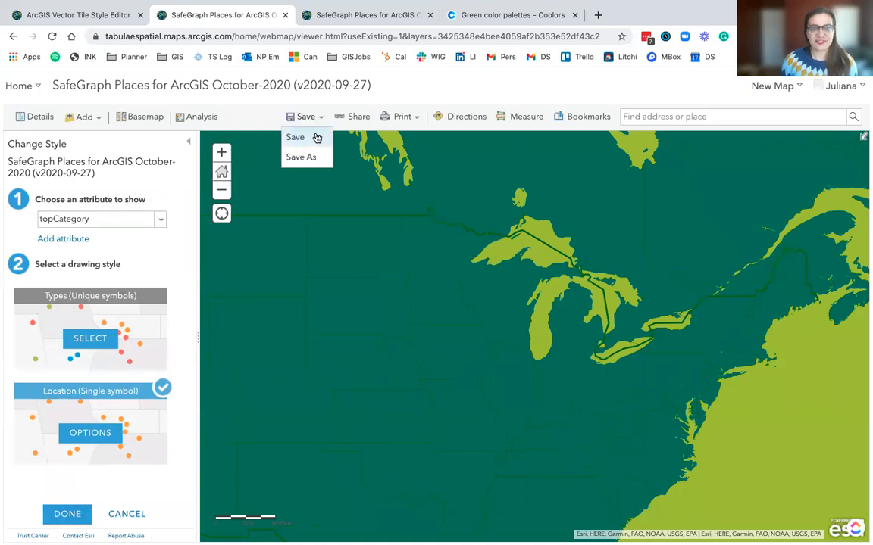
click(317, 138)
click(464, 281)
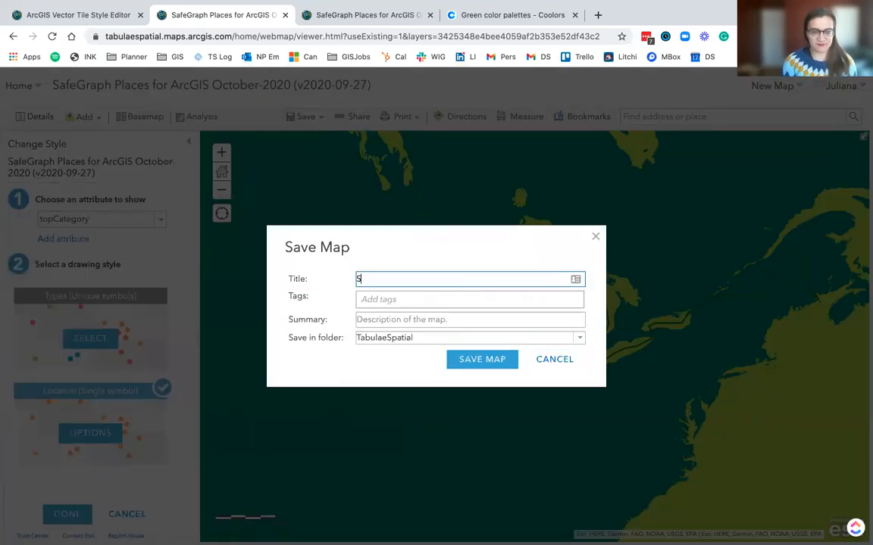
text(St Patricks Day )
text(y Map)
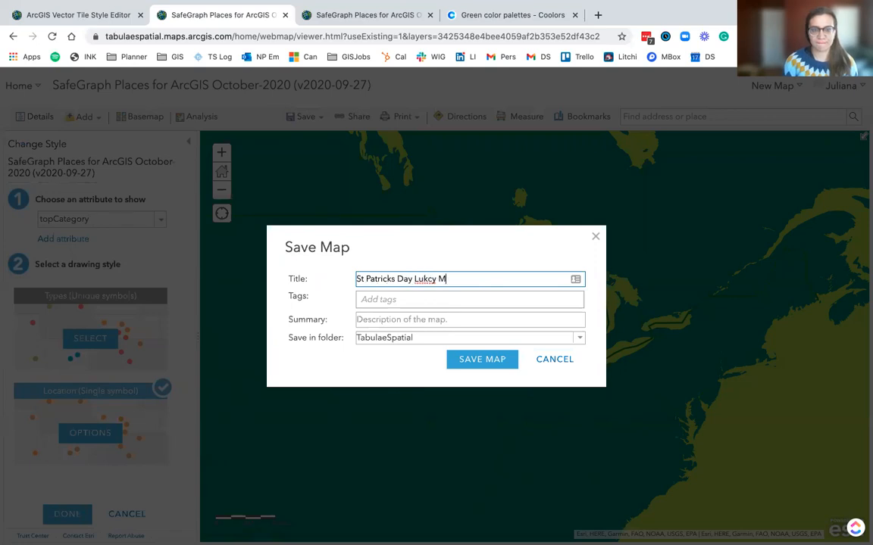
key(Return)
click(527, 345)
click(392, 301)
text(Paddy)
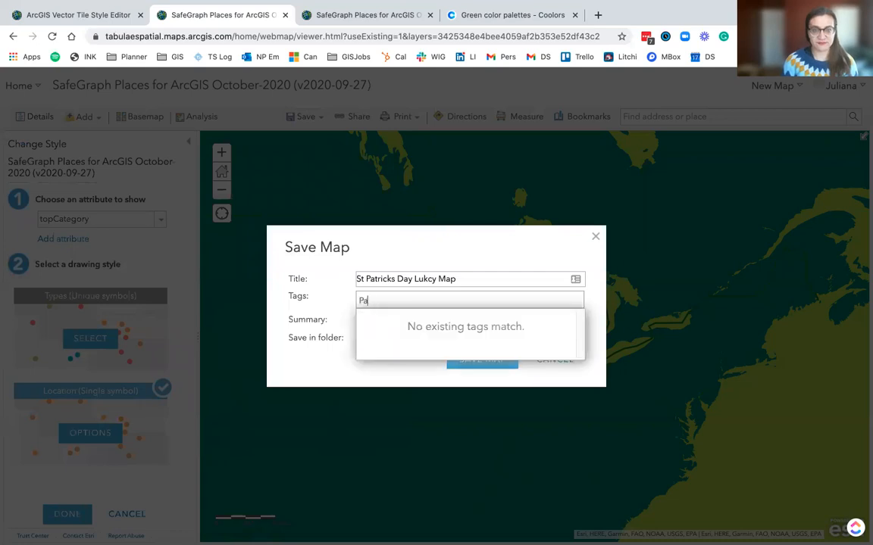
key(Return)
click(468, 362)
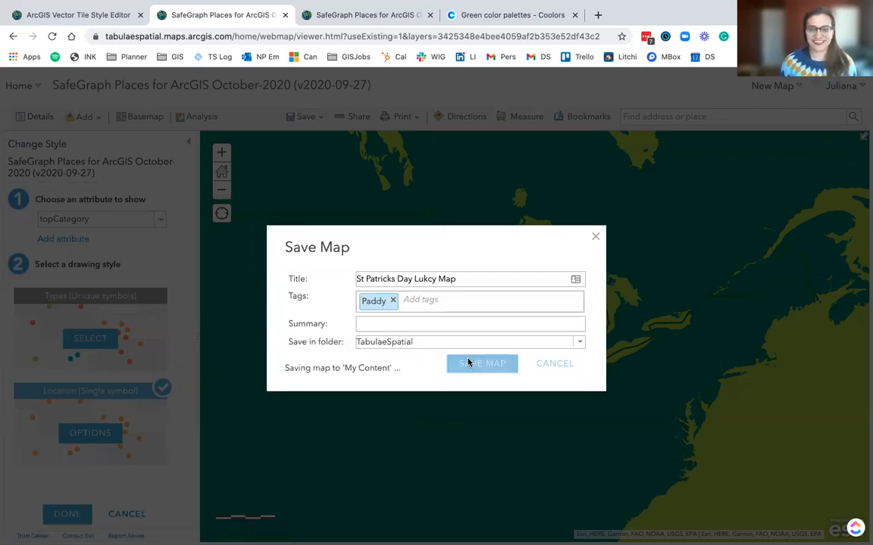
Finish the style change and turn the SafeGraph Places layer back on to view its points across the United States
click(73, 512)
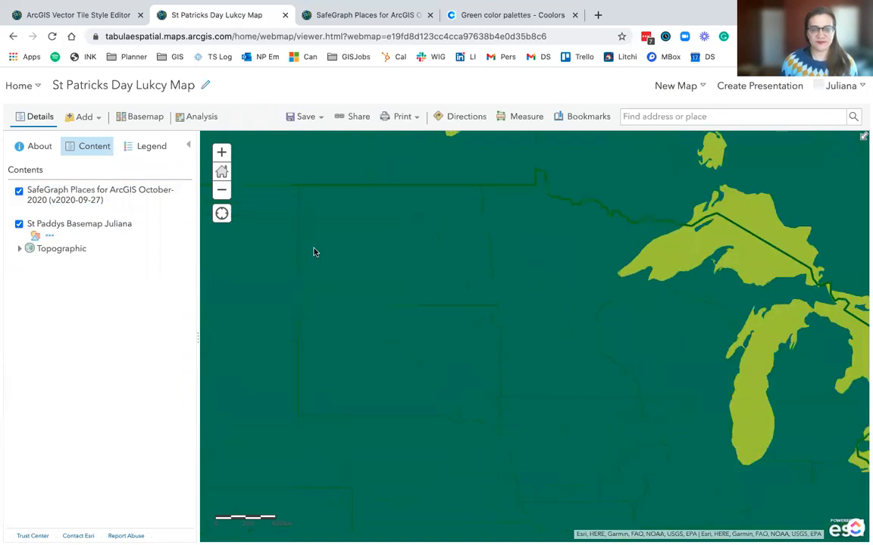
drag(336, 307, 467, 265)
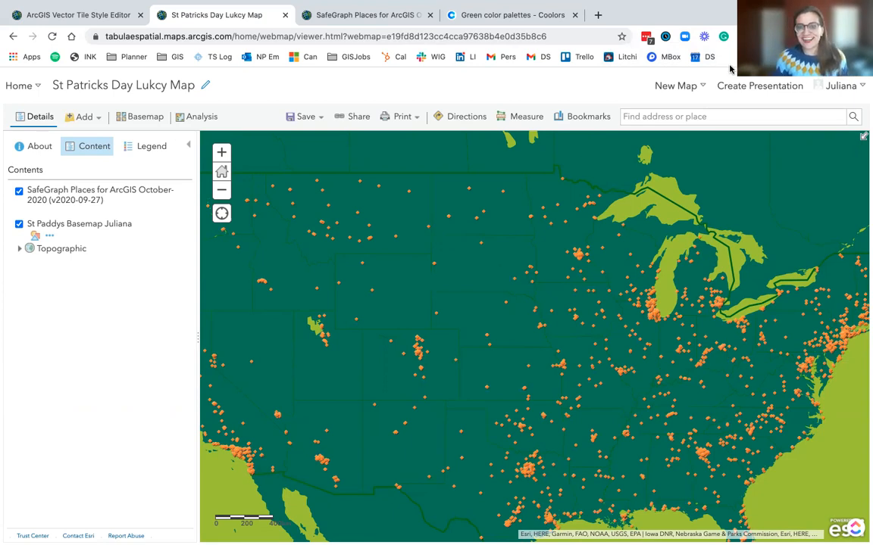
drag(647, 244, 612, 260)
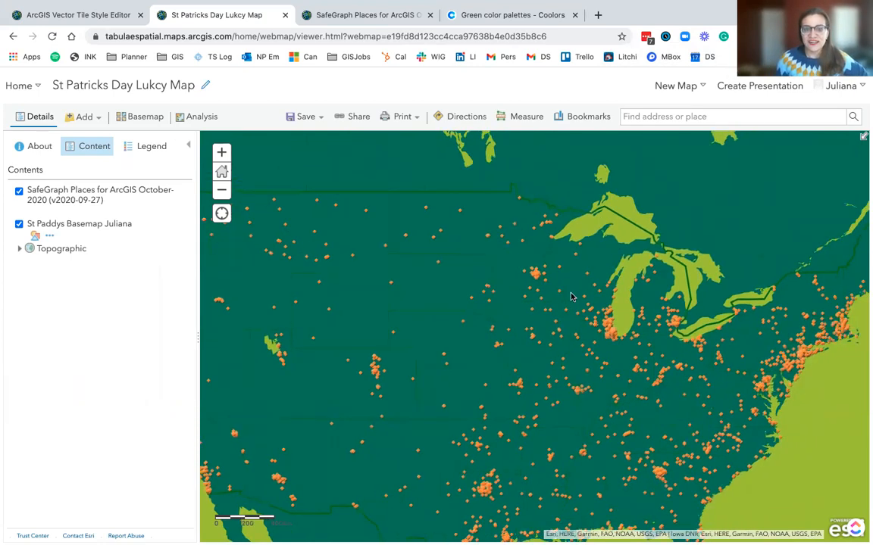
scroll(562, 307, up, 1)
scroll(561, 306, down, 1)
scroll(561, 306, down, 2)
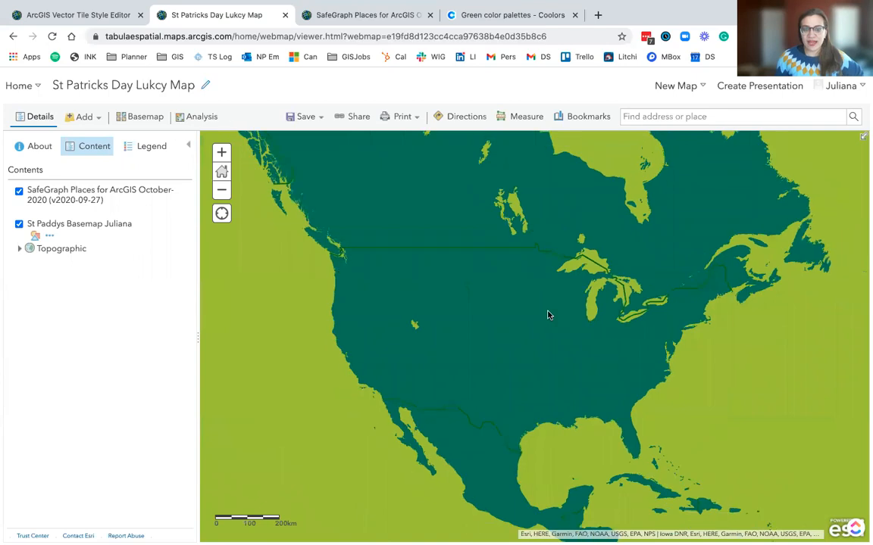